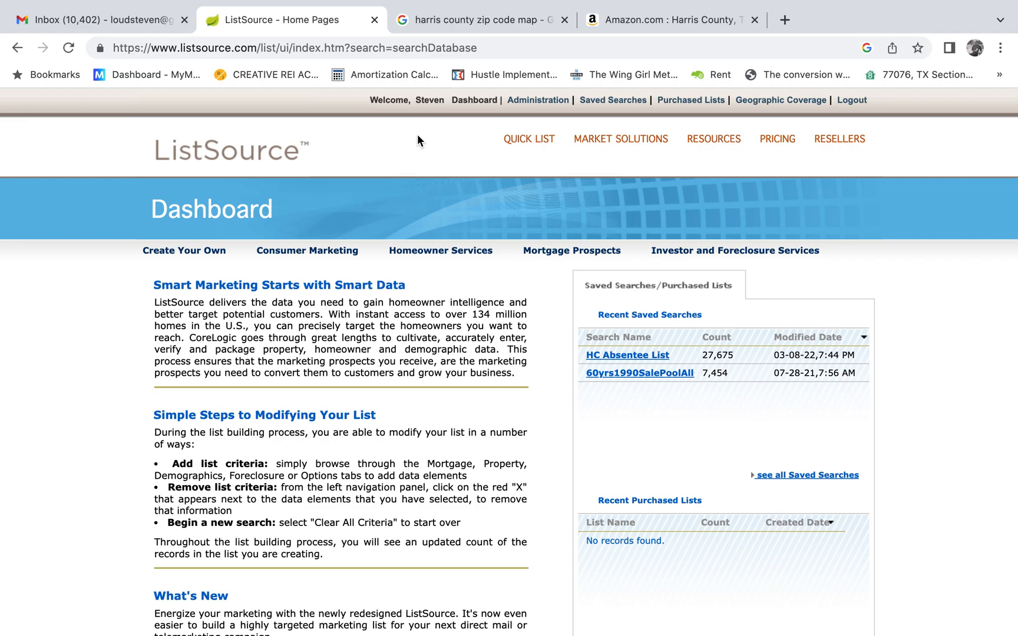
Start a Create Your Own list and choose County as the geography criterion.
left_click(181, 253)
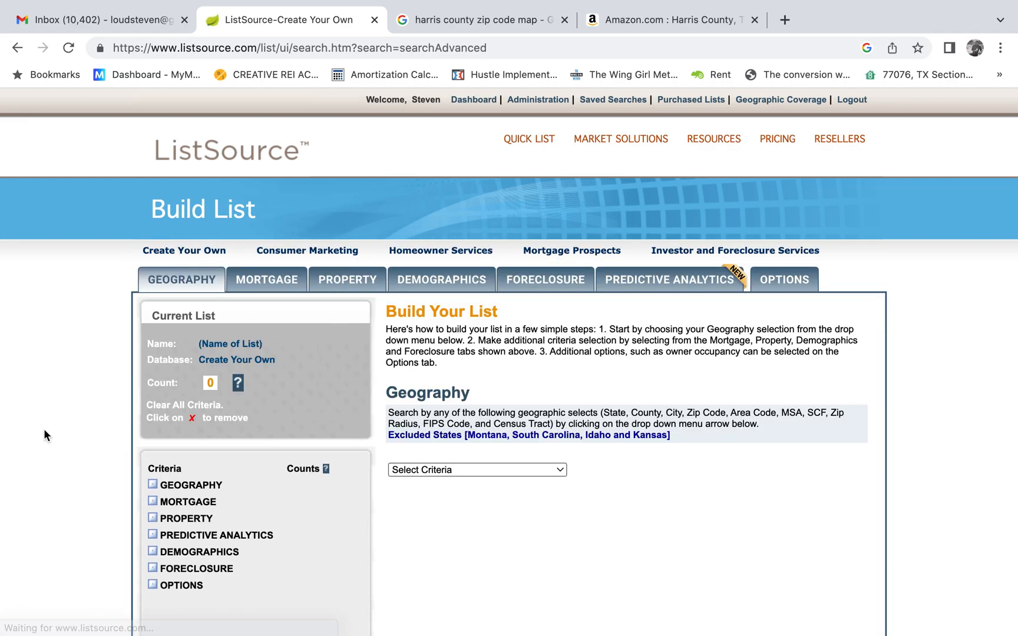
scroll(42, 408, "down", 1)
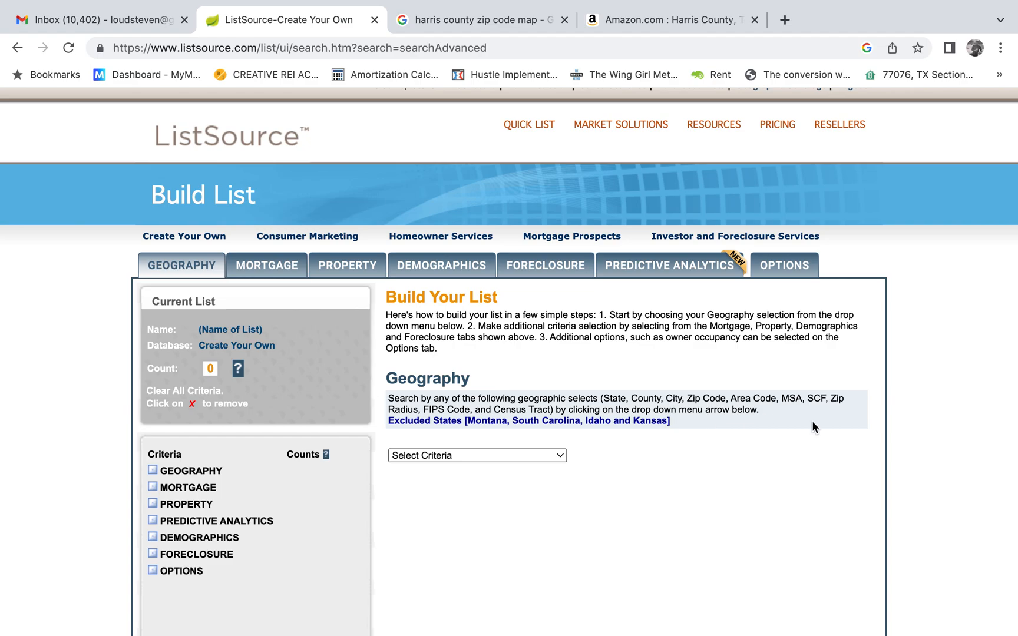
scroll(916, 437, "down", 3)
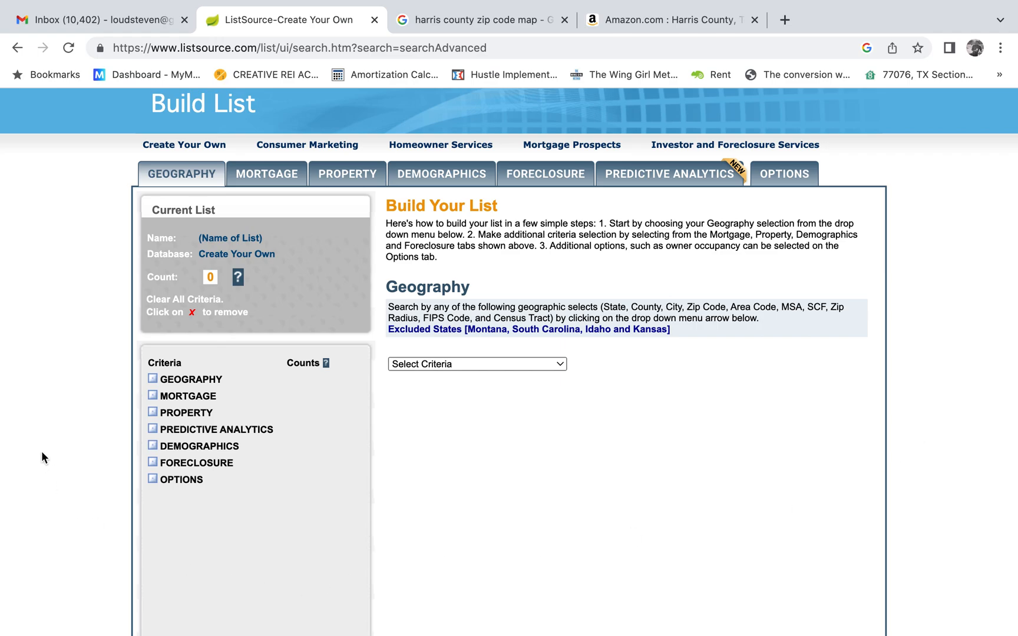
left_click(448, 364)
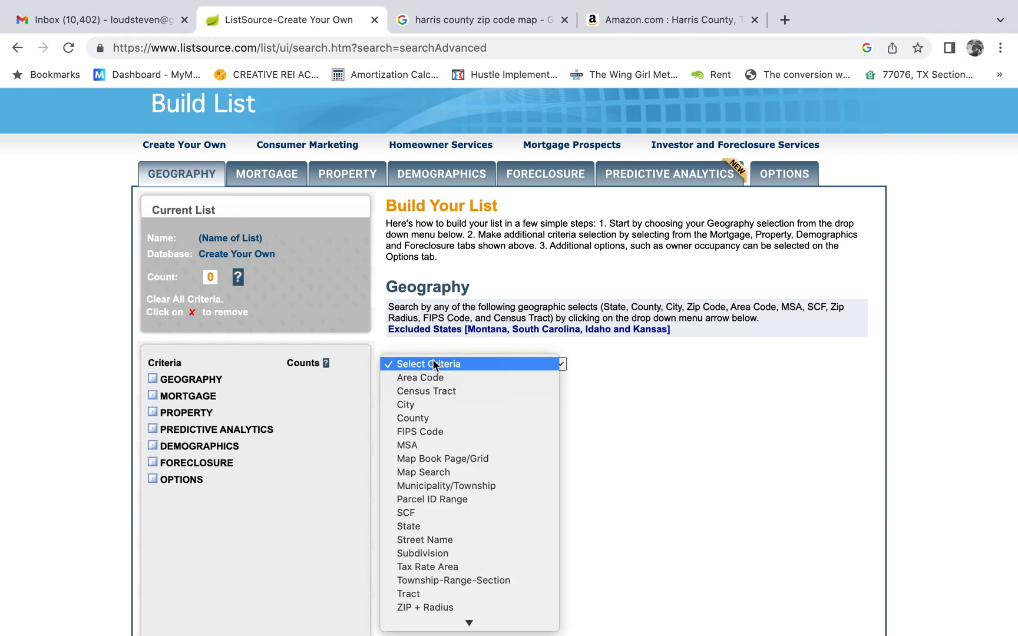
left_click(483, 418)
Select Texas as the state and add TX:HARRIS to the selected counties.
scroll(632, 454, "down", 3)
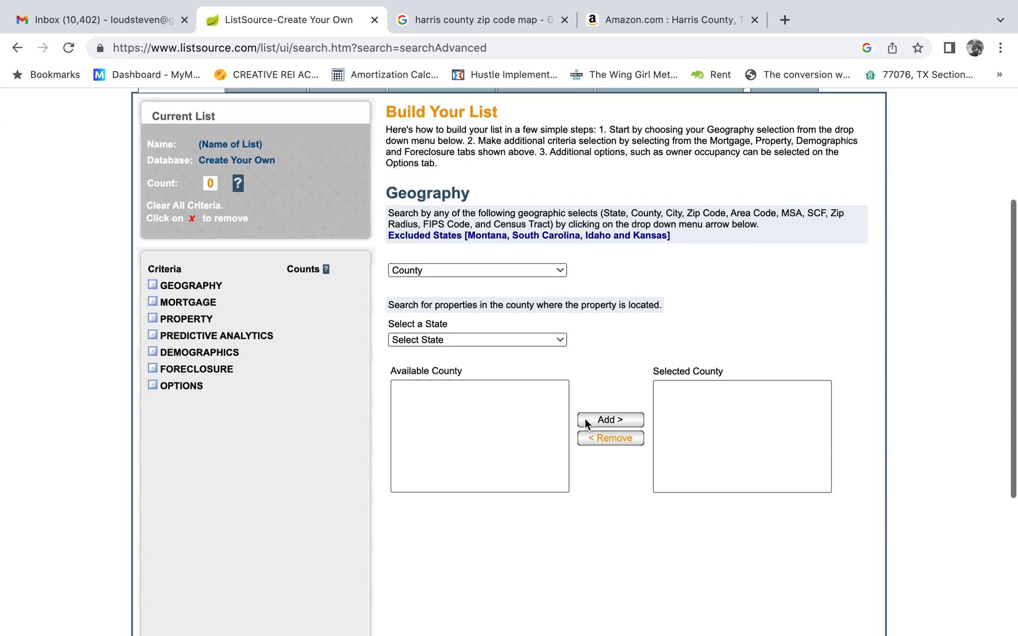
left_click(548, 340)
scroll(458, 530, "down", 5)
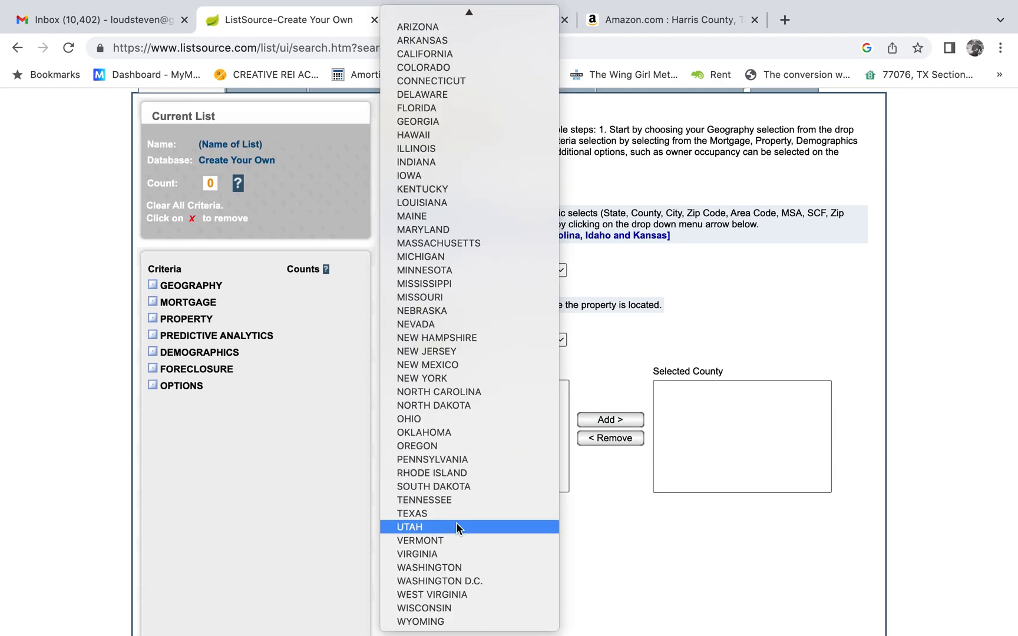
left_click(453, 511)
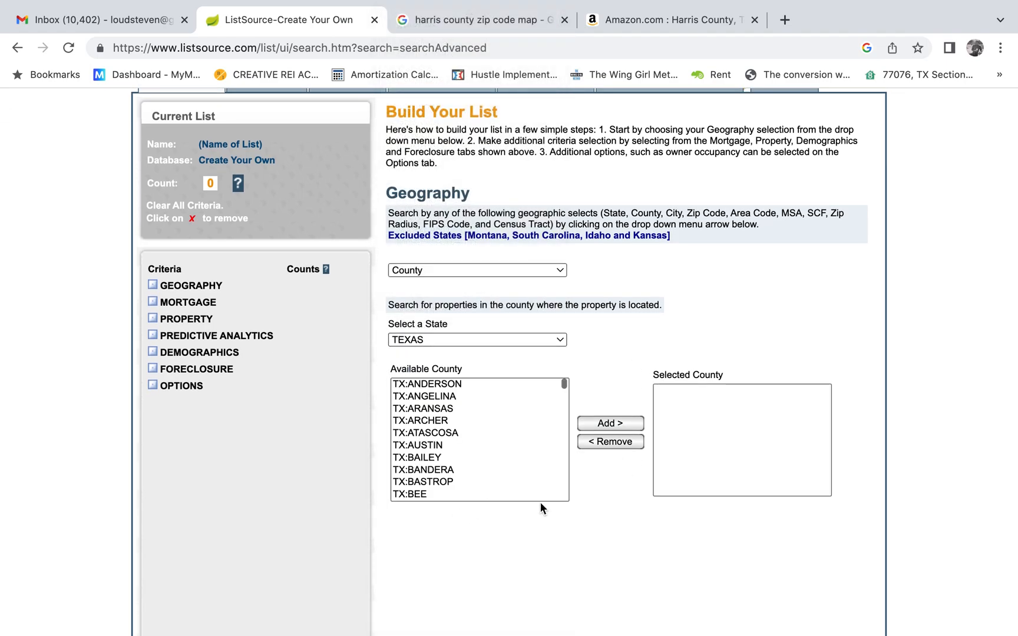
scroll(467, 448, "down", 15)
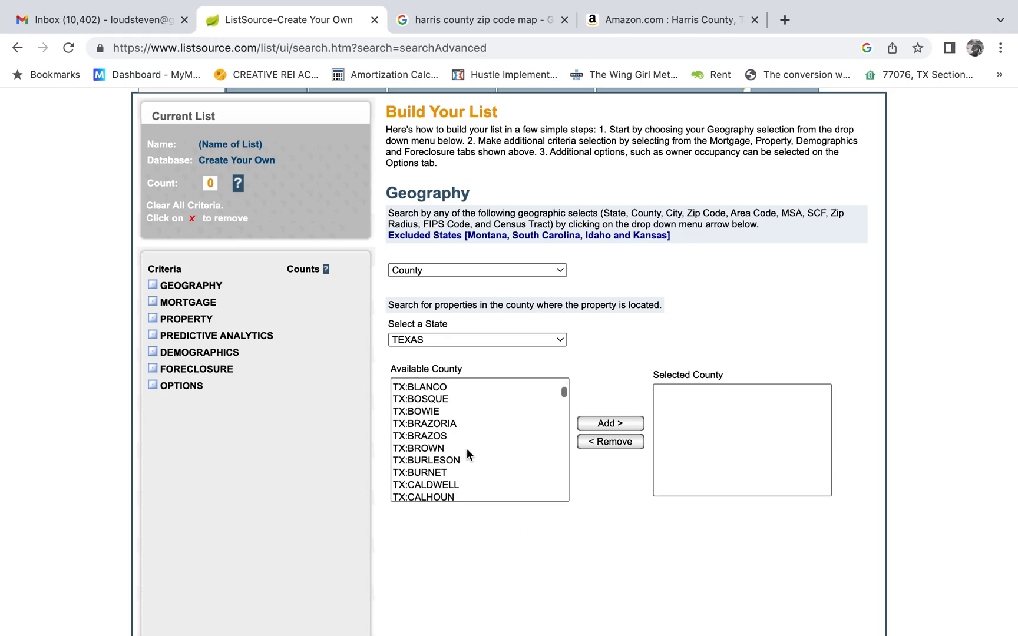
scroll(467, 449, "down", 10)
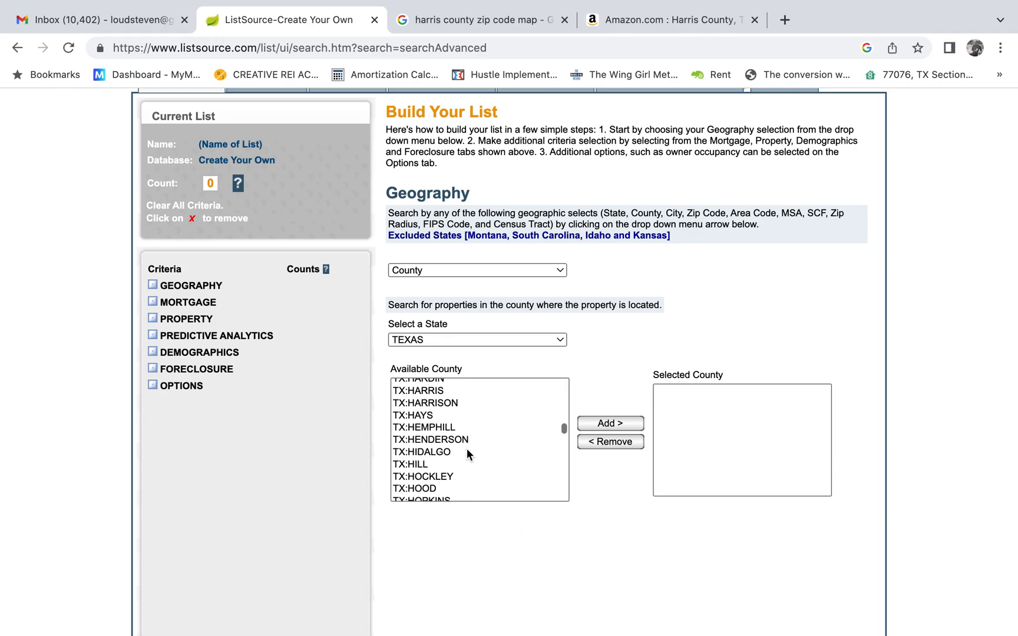
left_click(439, 391)
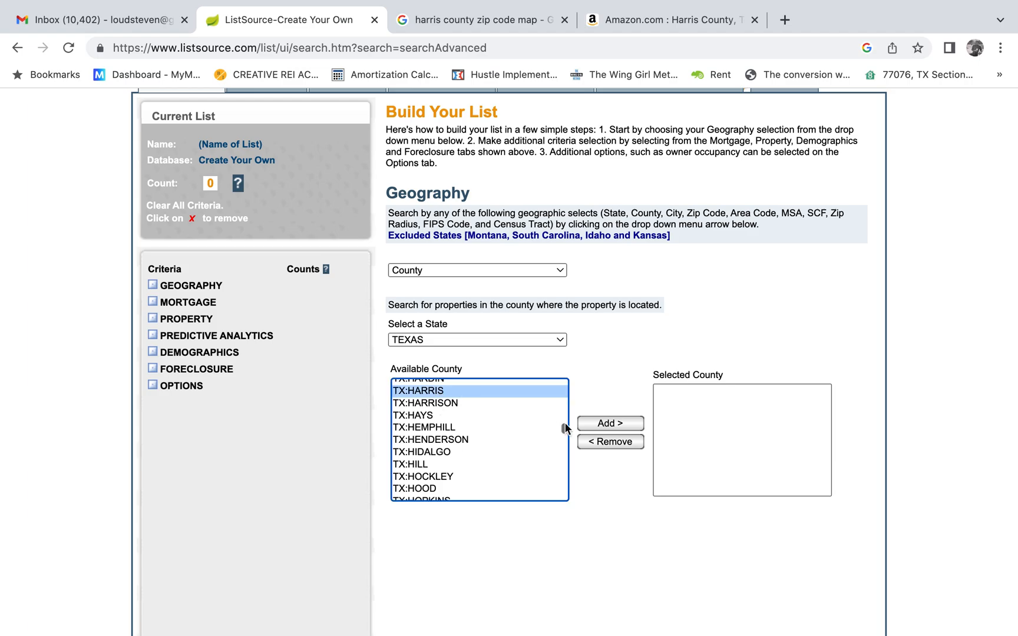
left_click(599, 424)
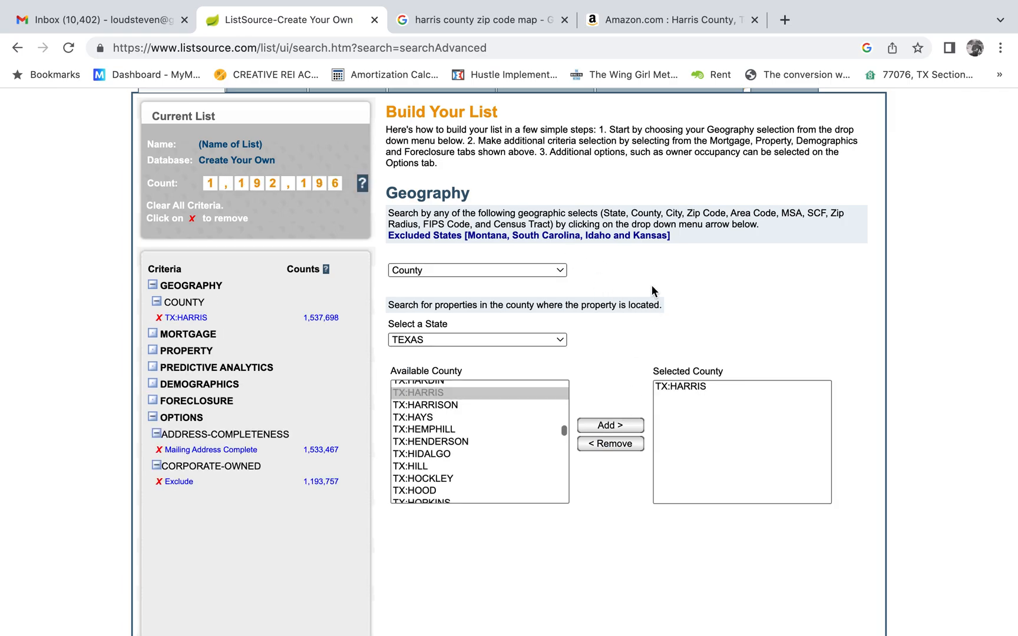
Add a Property Type criterion to the list, using general property types and selecting Residential: SFR.
scroll(652, 288, "up", 3)
left_click(348, 187)
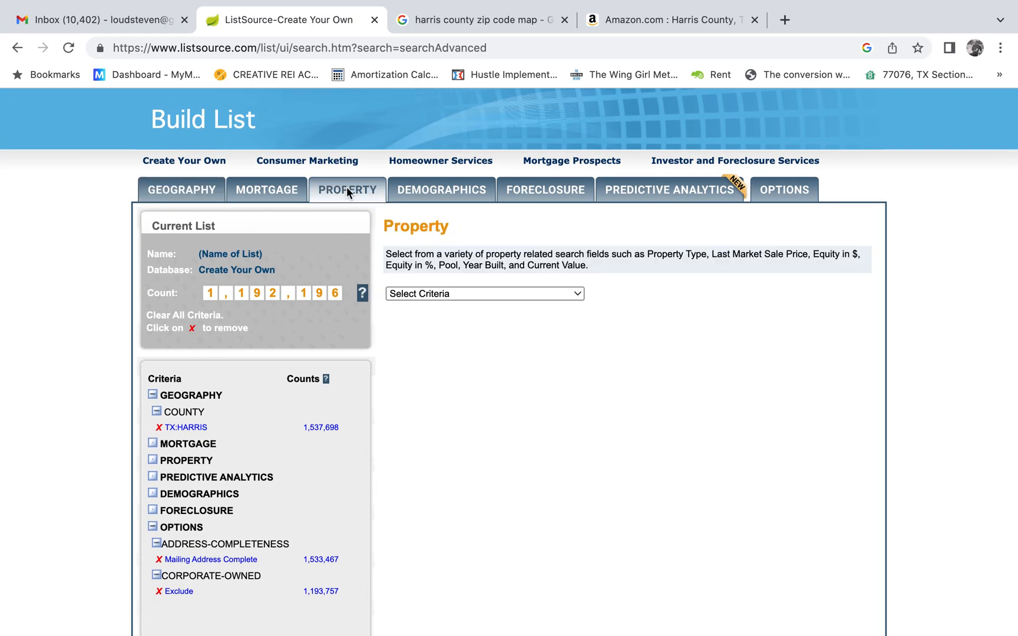
left_click(445, 295)
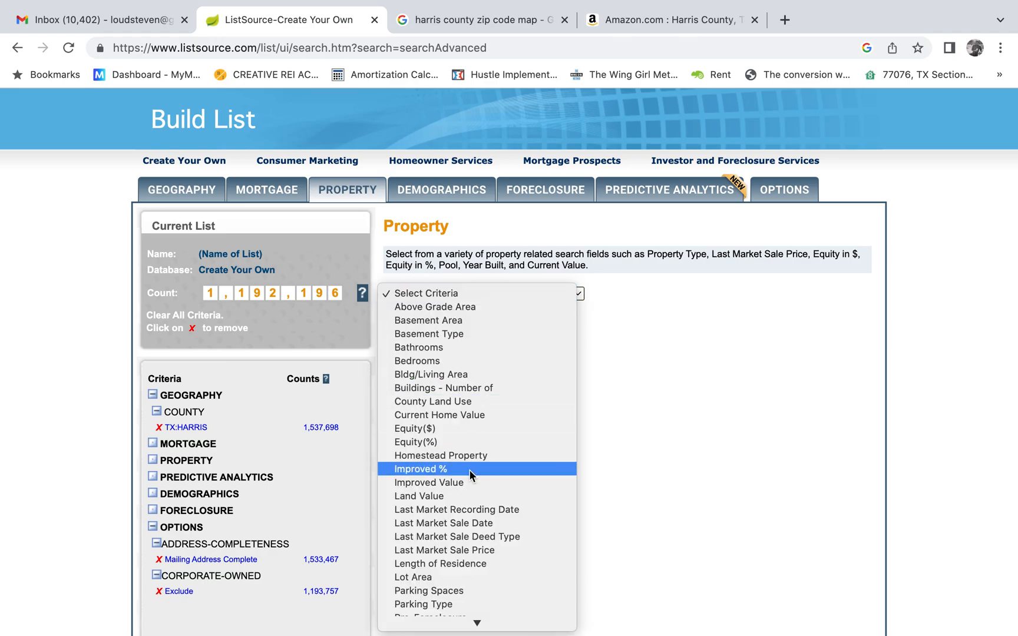
scroll(483, 488, "down", 3)
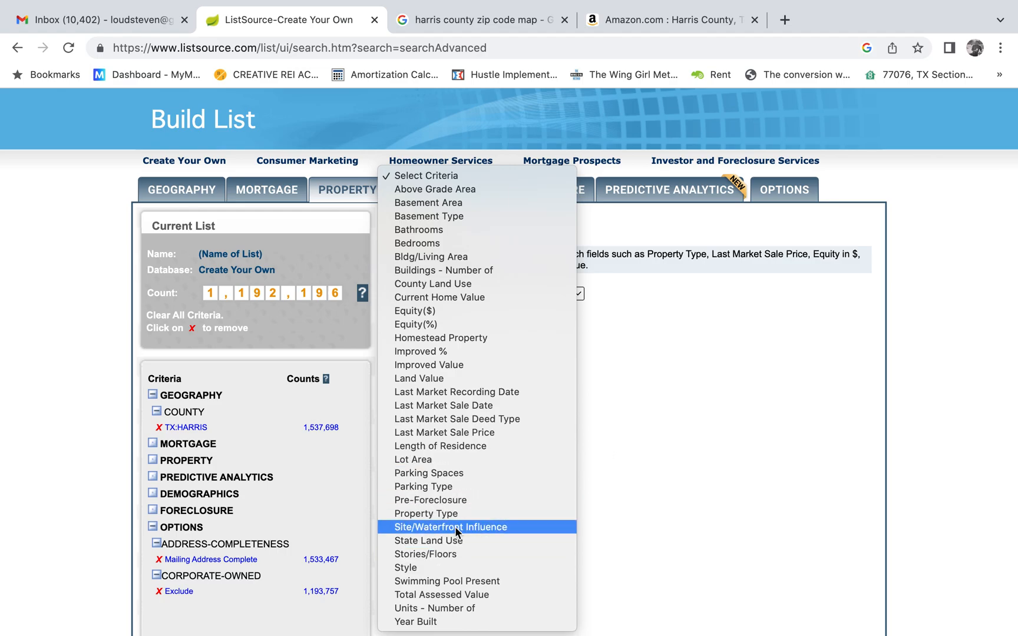
left_click(703, 472)
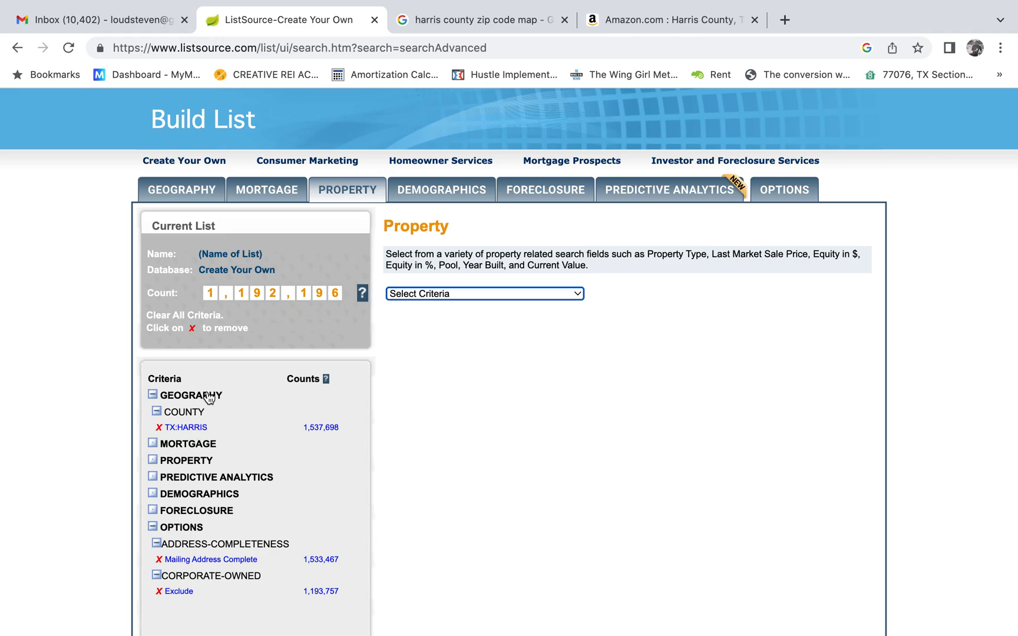
left_click(417, 295)
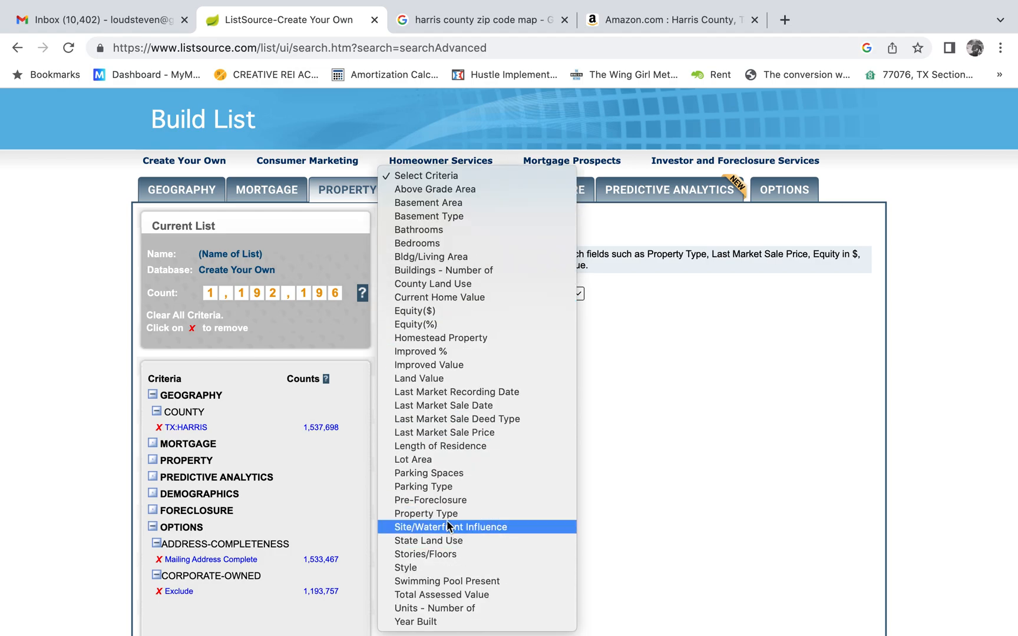
left_click(446, 514)
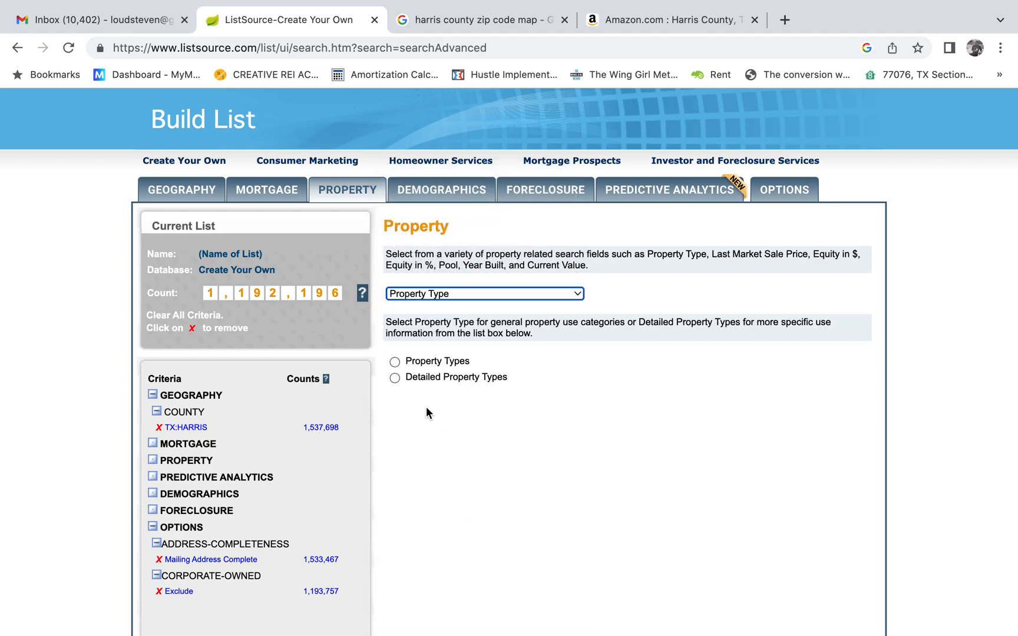
left_click(395, 362)
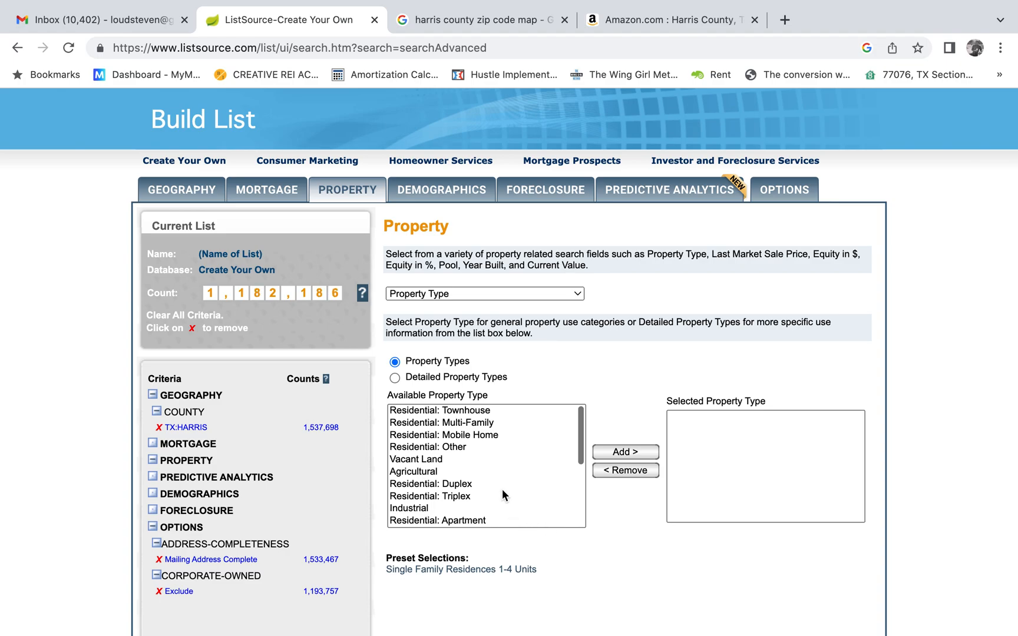
scroll(505, 499, "down", 5)
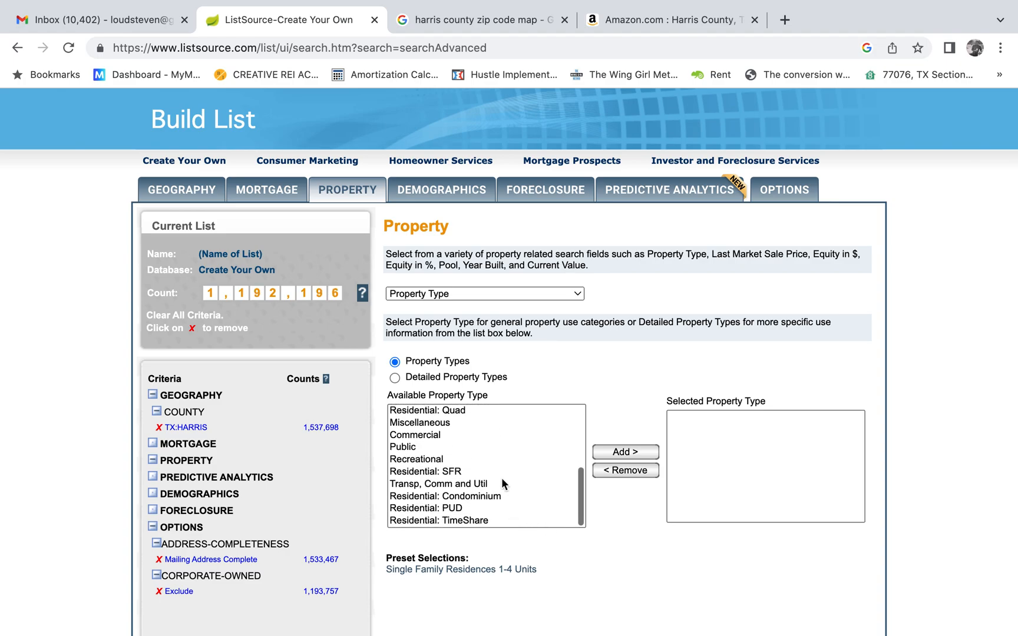
left_click(449, 472)
left_click(625, 452)
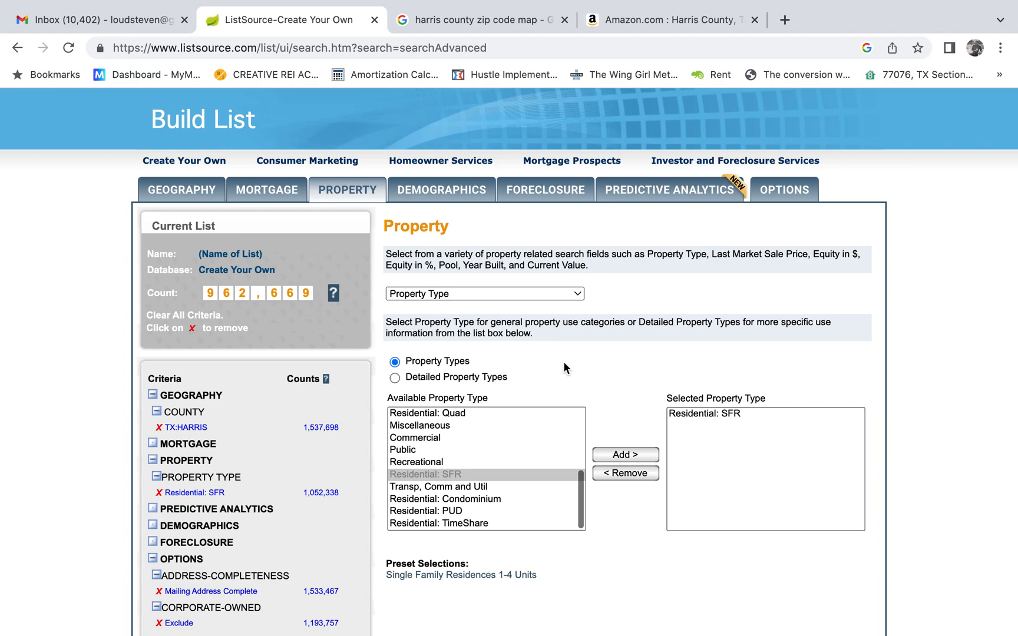
Choose Last Market Sale Date as the property criterion and pick 12/05/2022 as the To date from the calendar.
left_click(445, 295)
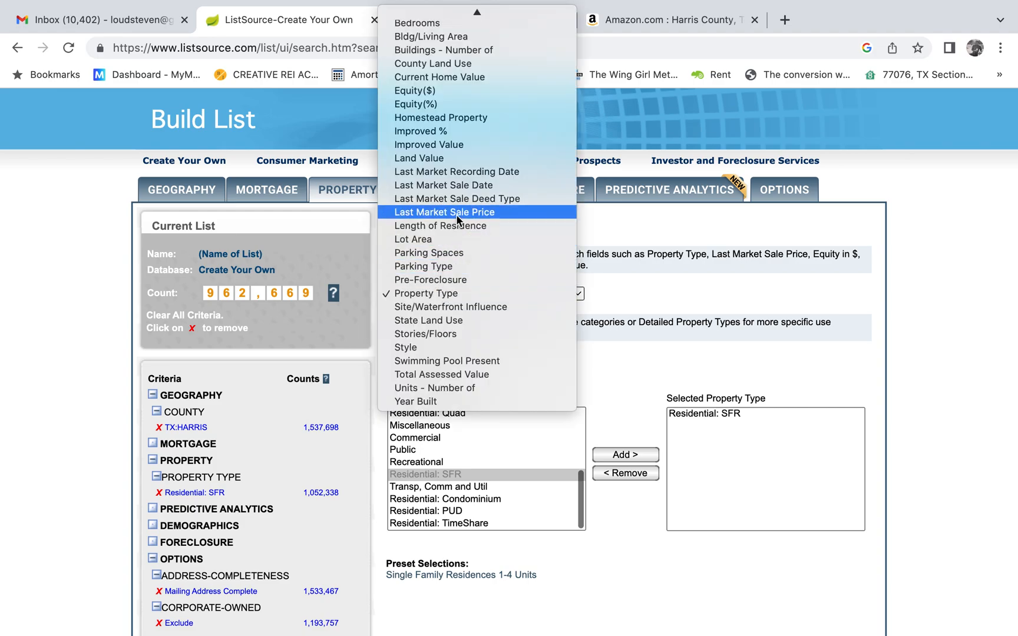
left_click(474, 187)
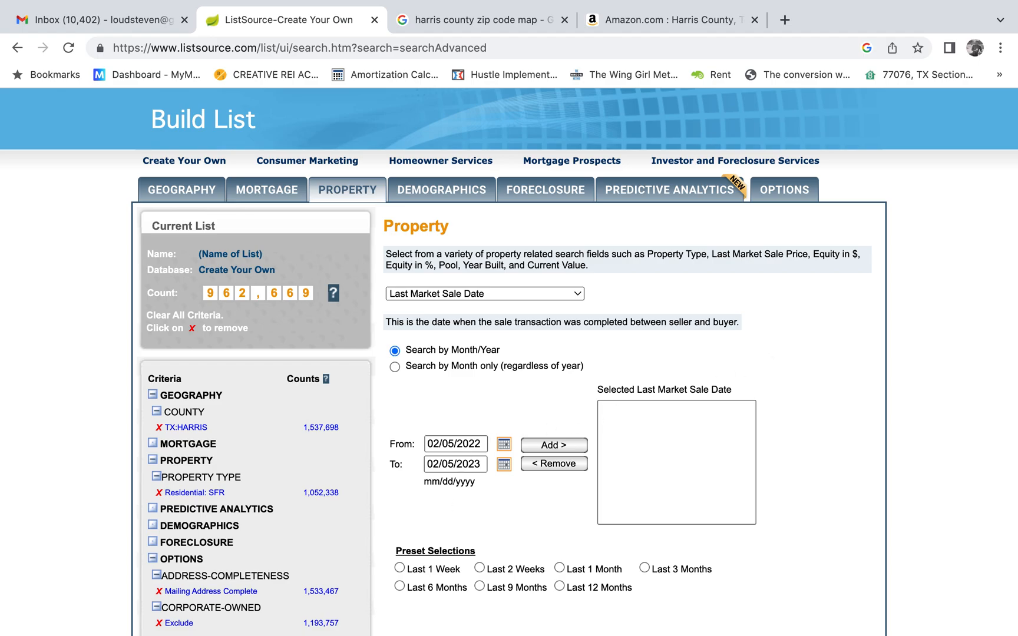
left_click(452, 449)
left_click(458, 465)
left_click(458, 465)
left_click(504, 465)
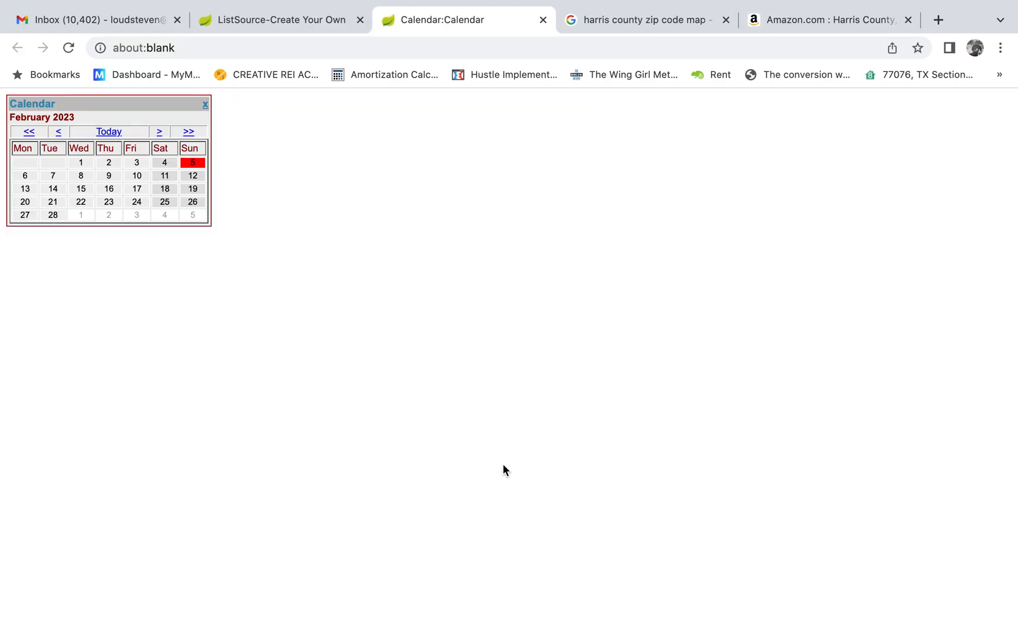
left_click(58, 134)
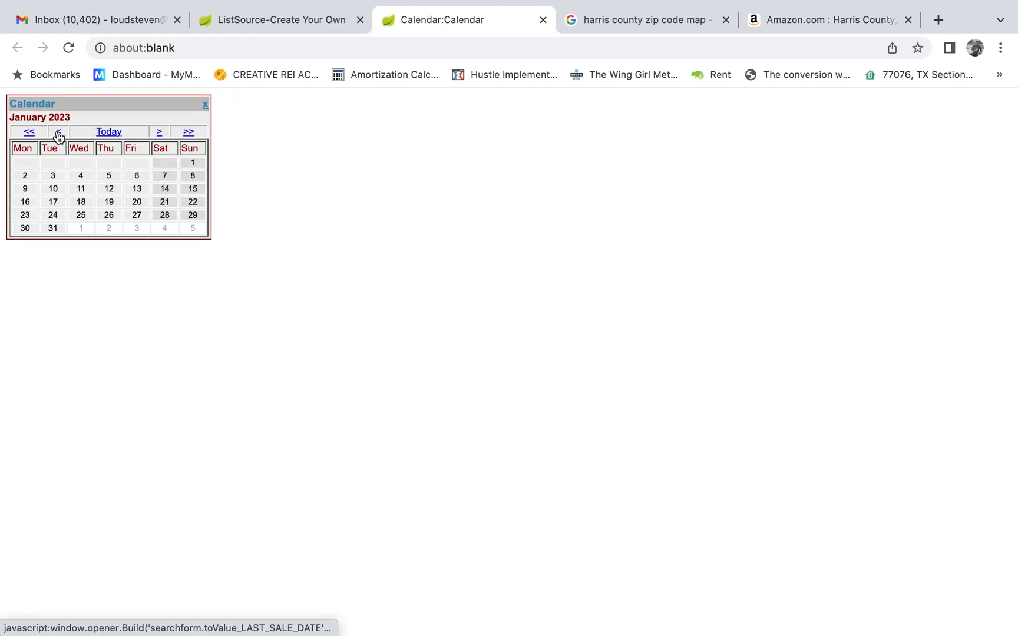
left_click(57, 134)
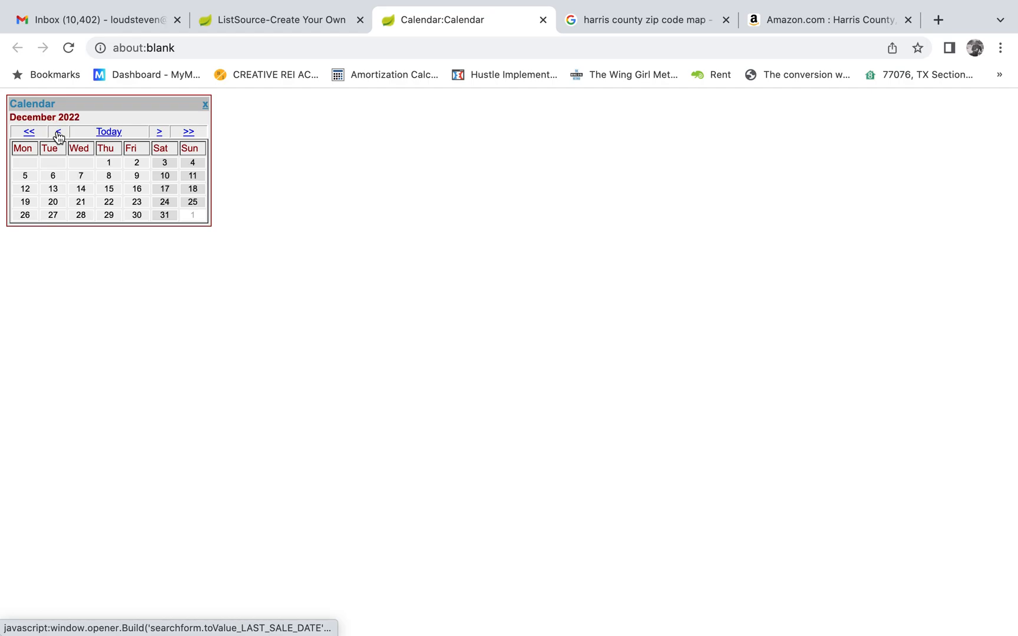
left_click(28, 176)
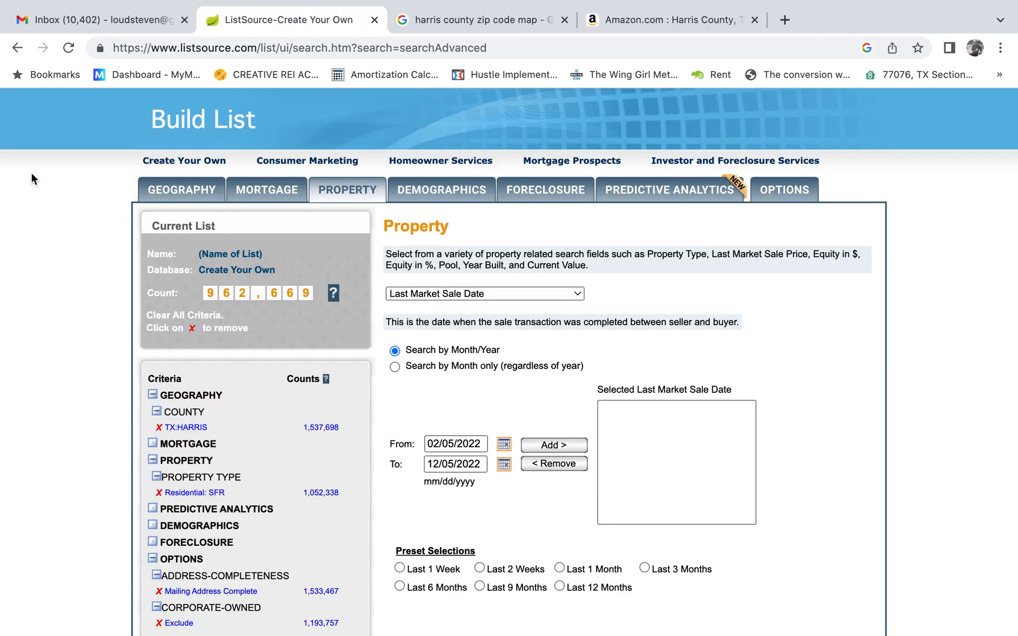
Set the From date to 02/05/2023 and try to add the range ending 12/05/2022 to the sale date criteria.
left_click(471, 444)
key("BackSpace")
type("3")
left_click(518, 510)
left_click(477, 466)
key("BackSpace")
type("3")
key("BackSpace")
type("2")
left_click(554, 445)
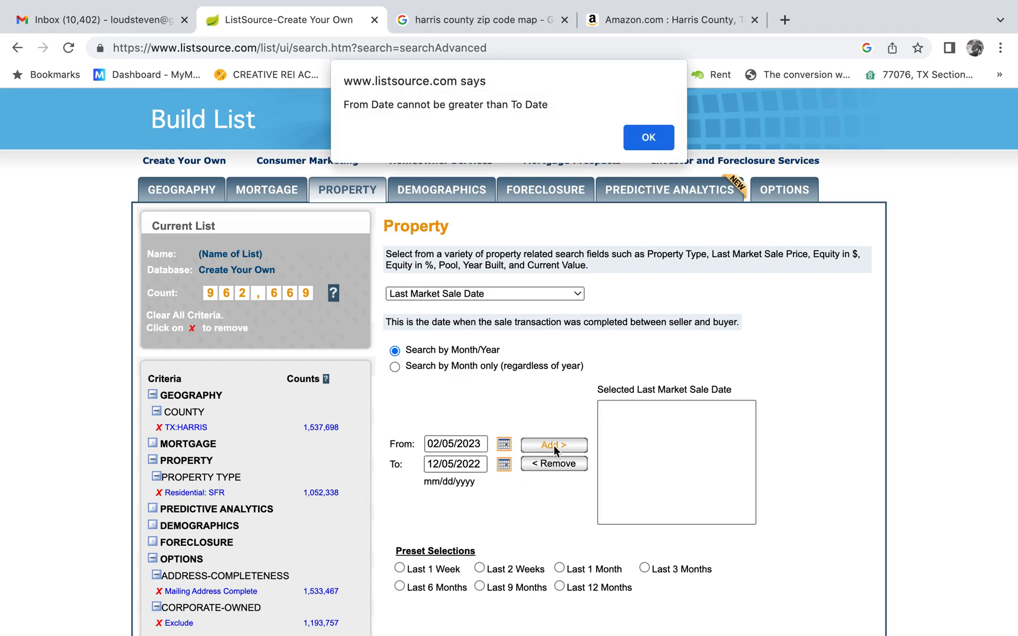
left_click(649, 137)
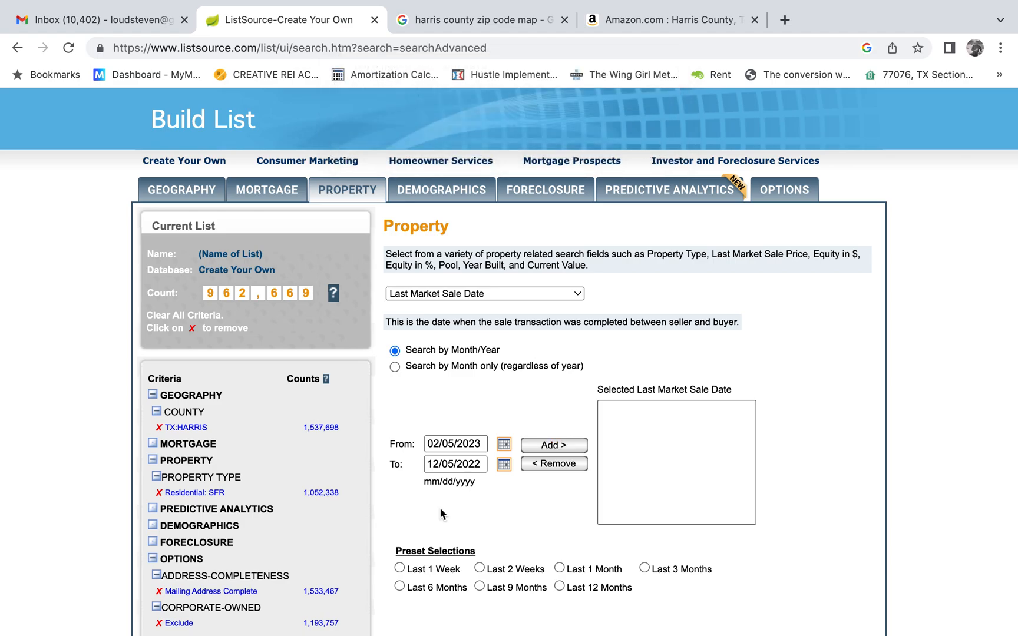
Set the From date of the last market sale range to 12/05/2022.
double_click(478, 444)
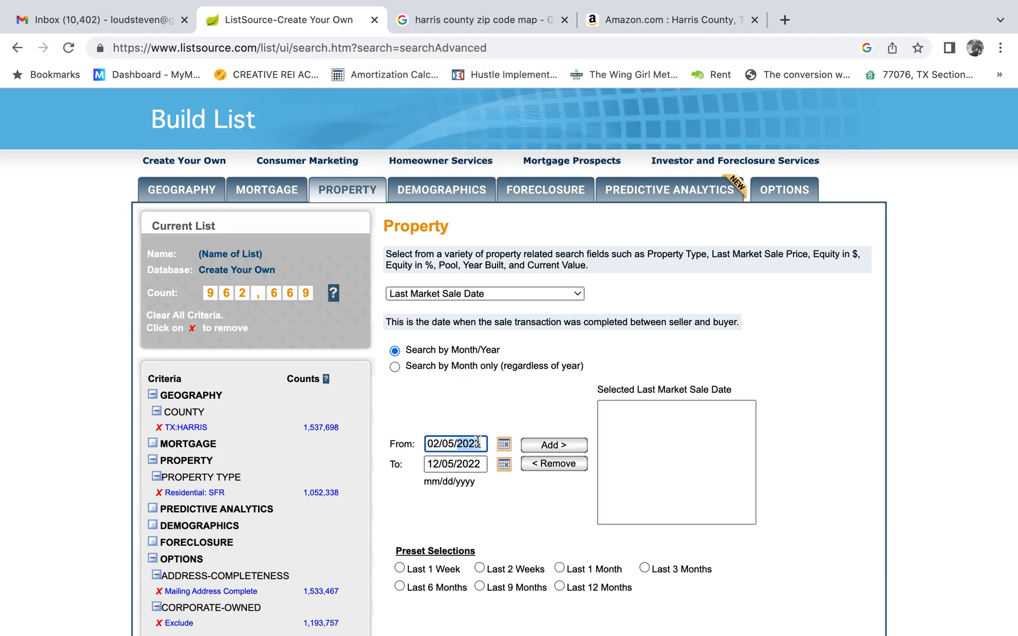
left_click(433, 446)
key("BackSpace")
type("1")
left_click(481, 442)
key("BackSpace")
type("2")
Set the To date to 02/05/2023 and add the range to the selected last market sale dates.
left_click(441, 466)
key("BackSpace")
key("BackSpace")
type("2")
left_click(479, 464)
key("BackSpace")
type("2")
left_click(498, 541)
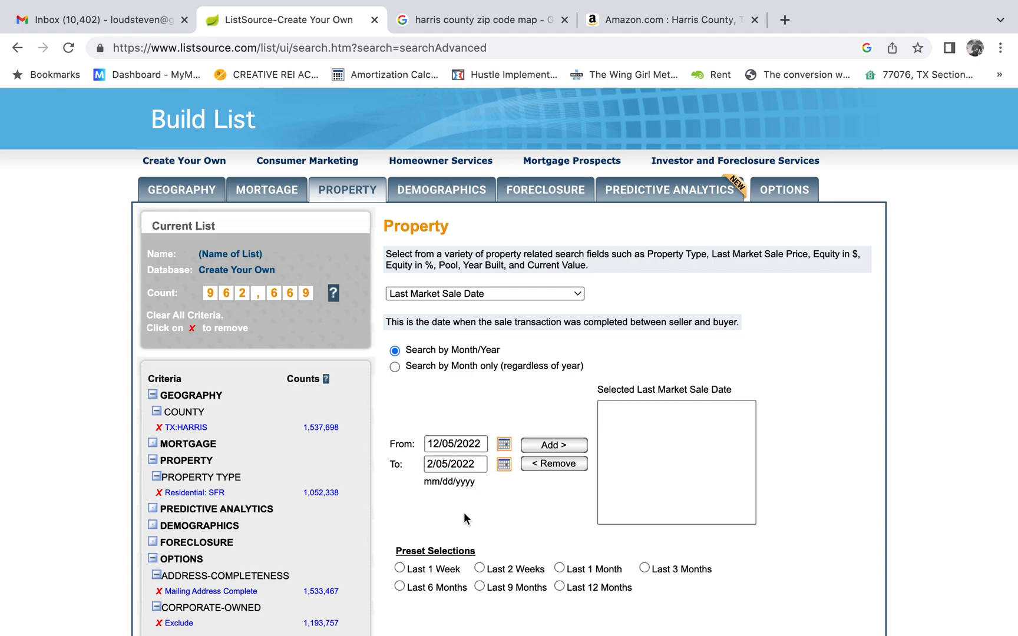
left_click(426, 469)
type("0")
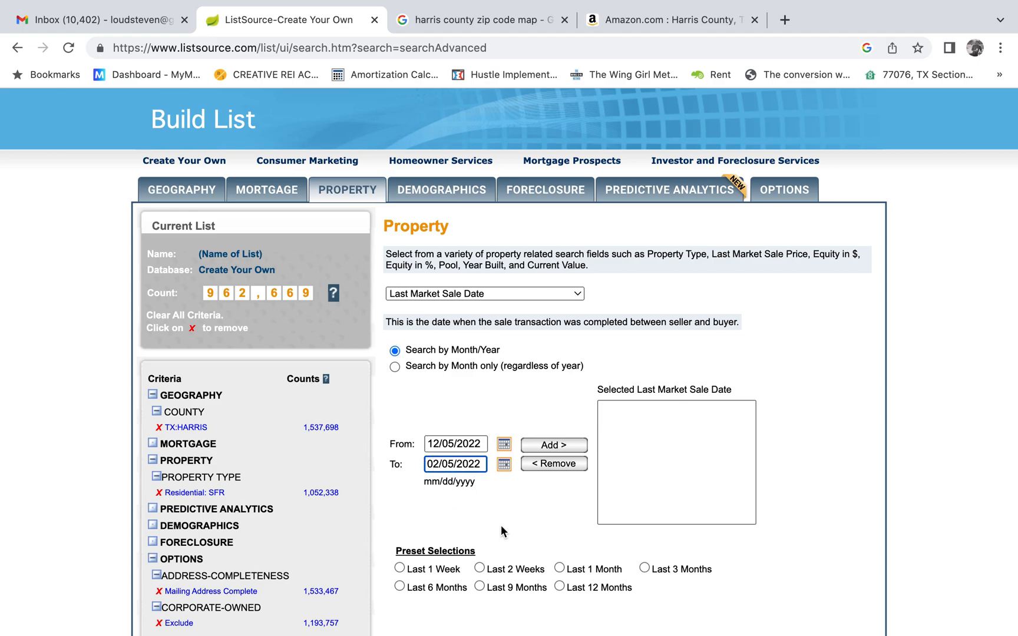
key("BackSpace")
type("3")
left_click(500, 491)
left_click(552, 444)
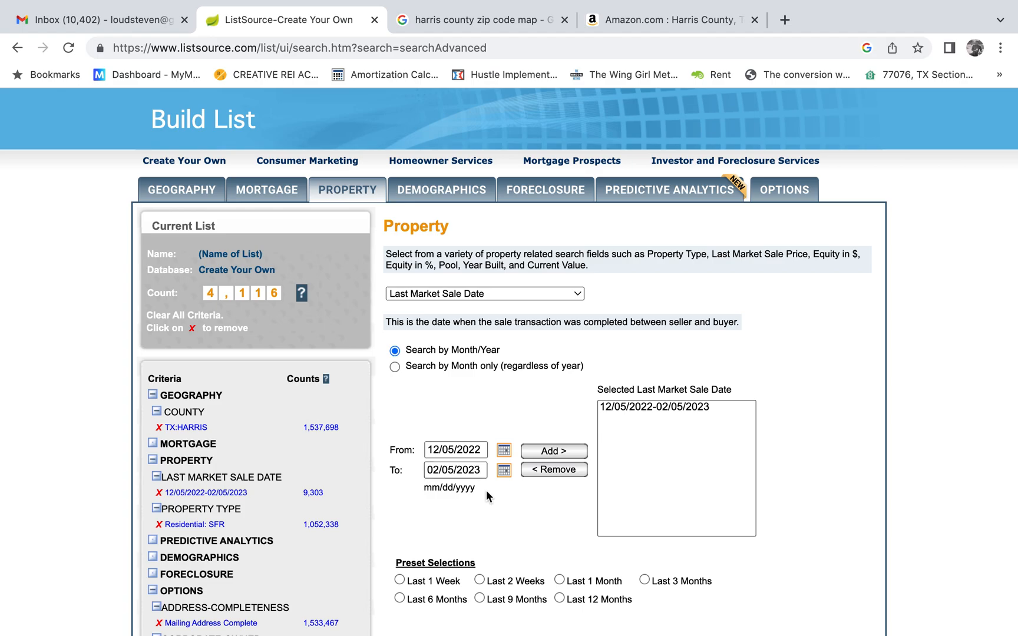
Look over the current list's criteria, the demographics options and the other property criteria available for filtering.
scroll(789, 518, "down", 6)
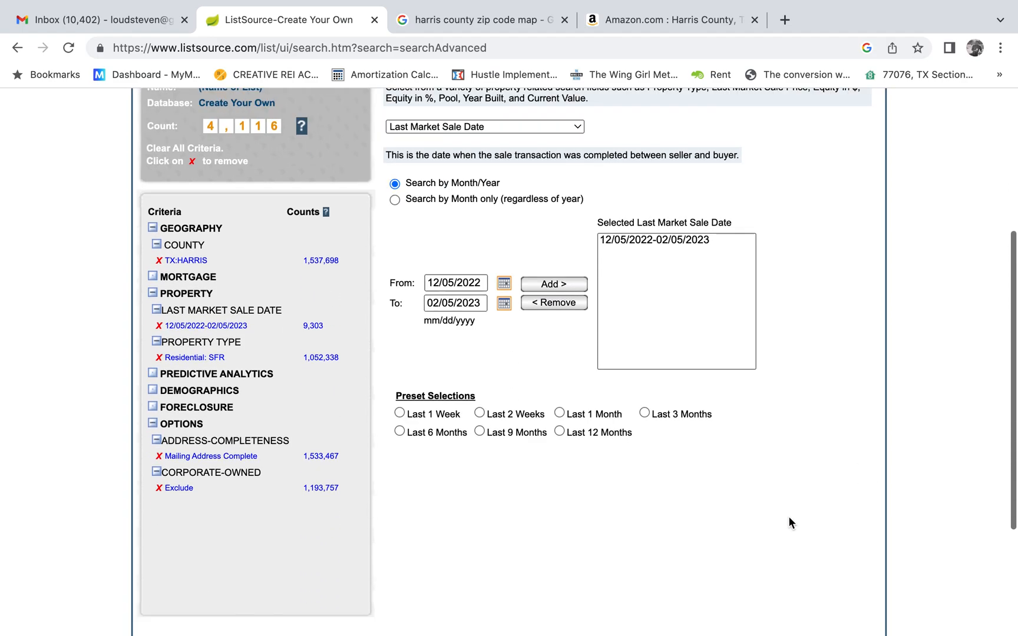
scroll(789, 518, "up", 5)
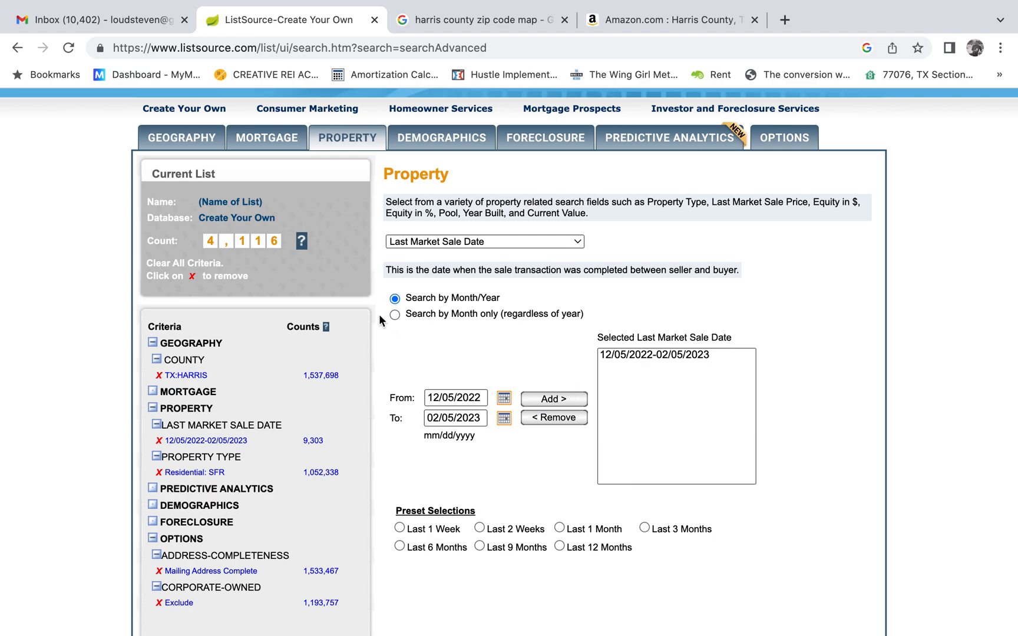
scroll(384, 322, "down", 1)
left_click(420, 239)
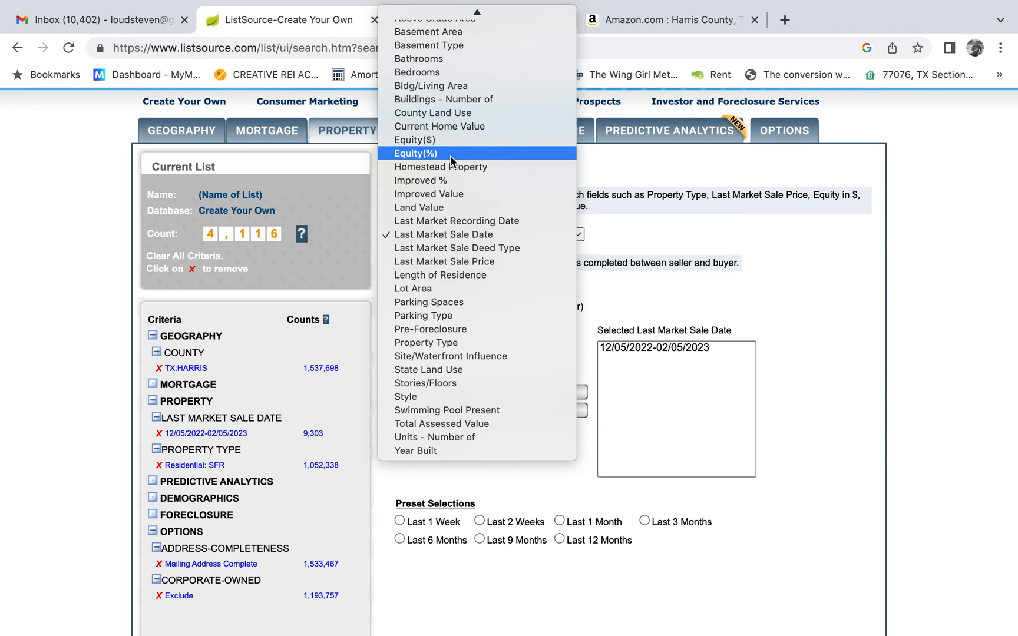
left_click(795, 309)
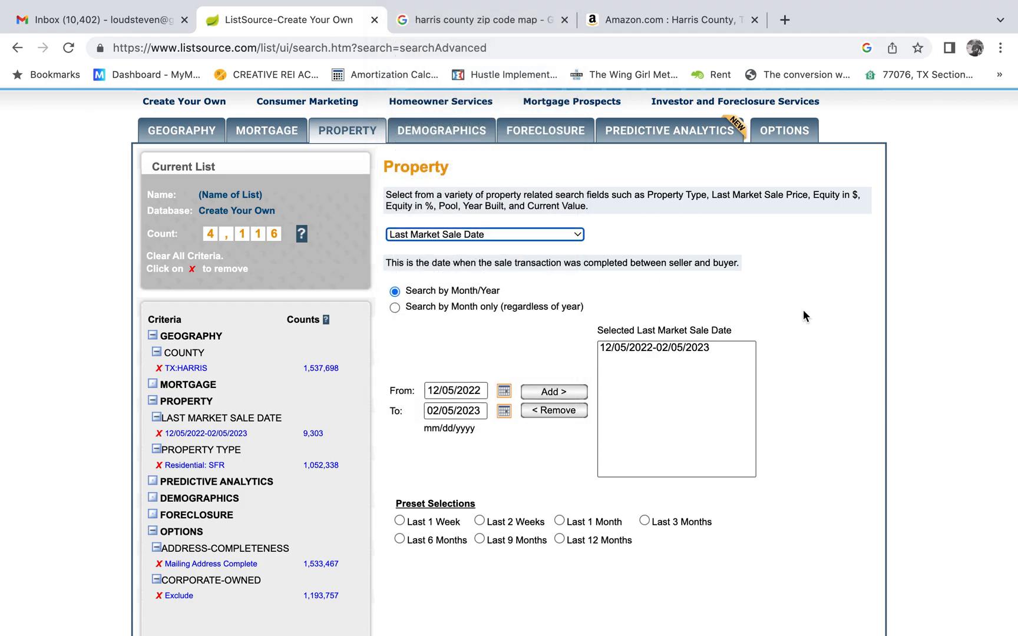
left_click(548, 334)
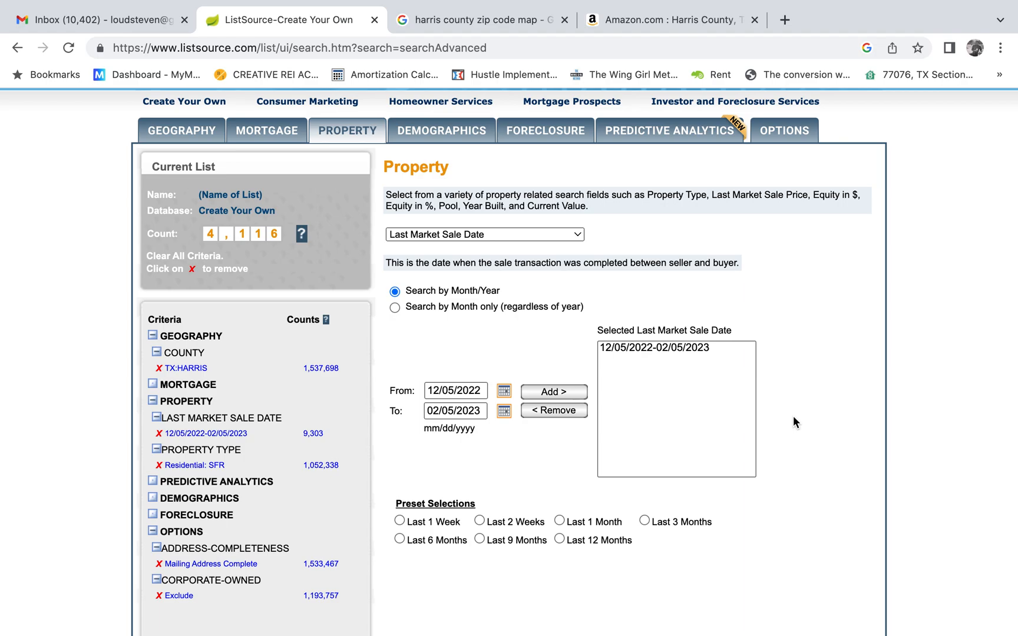
left_click(428, 128)
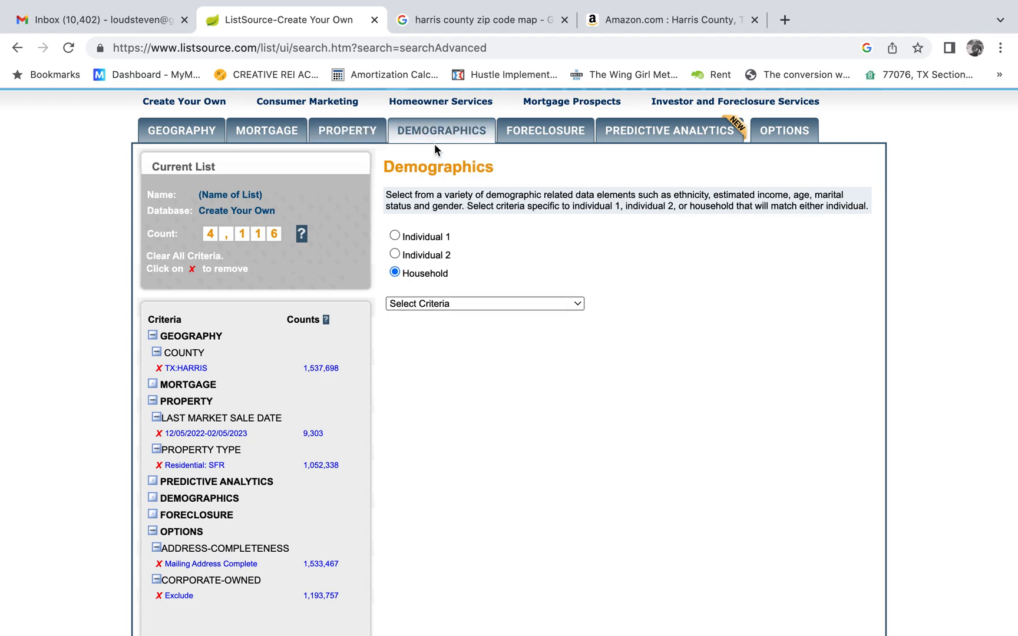
left_click(363, 136)
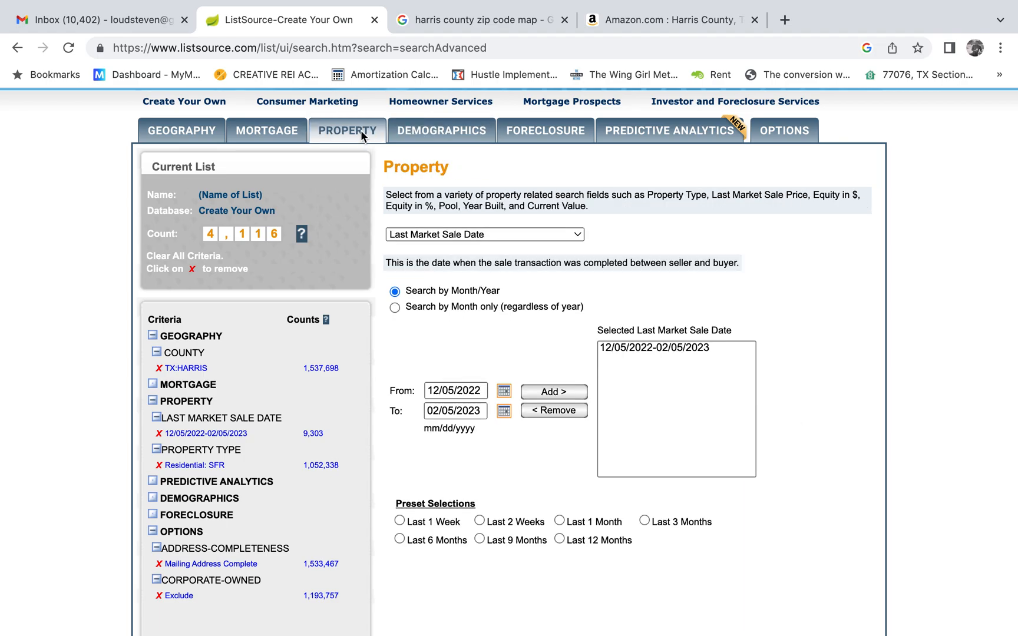
left_click(488, 235)
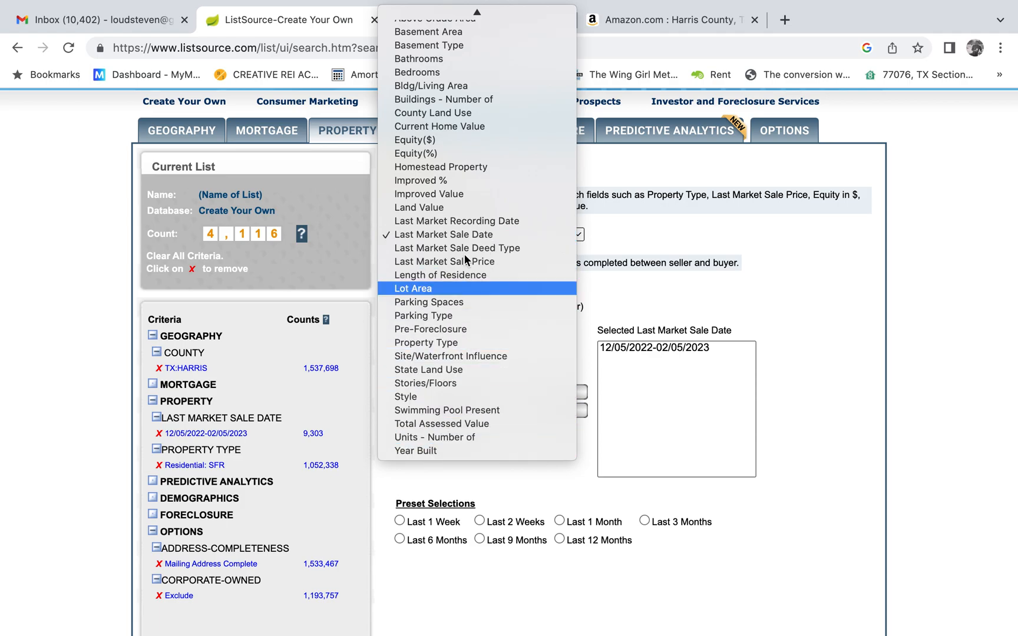
scroll(485, 164, "up", 1)
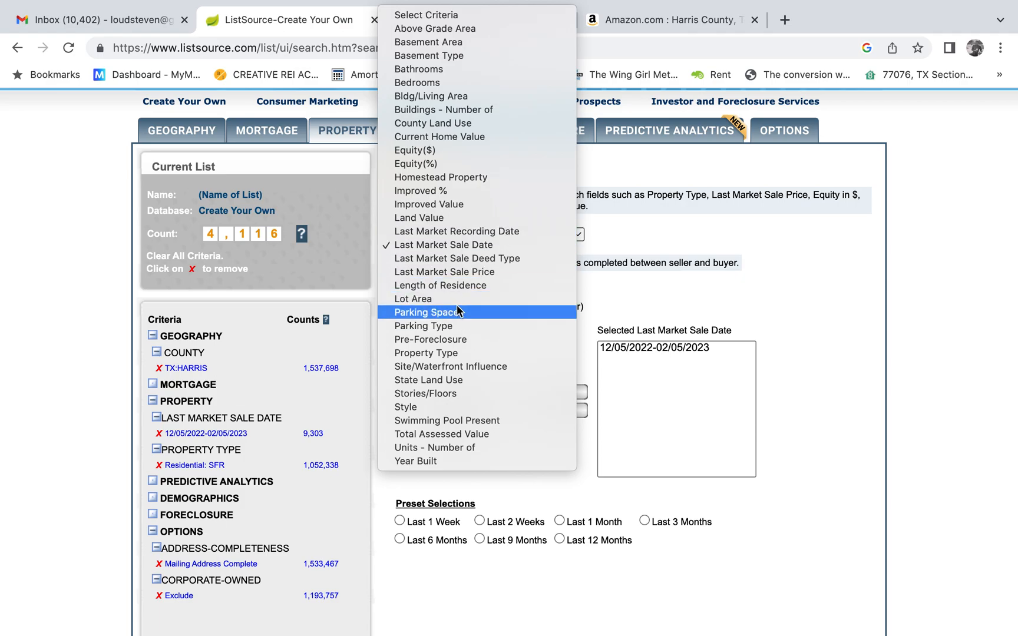
left_click(825, 442)
scroll(824, 441, "down", 5)
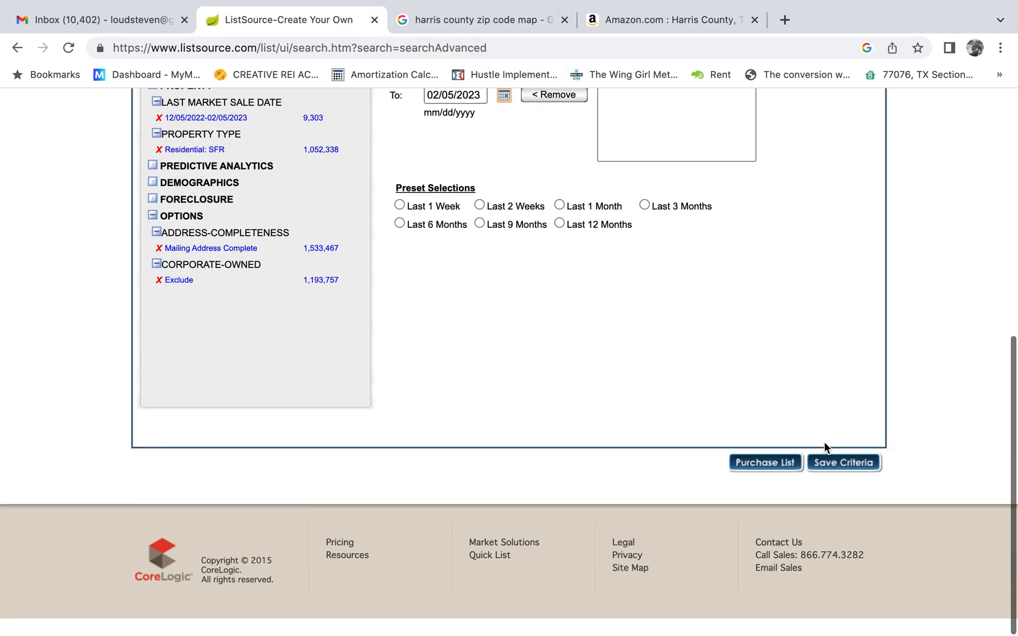
left_click(833, 480)
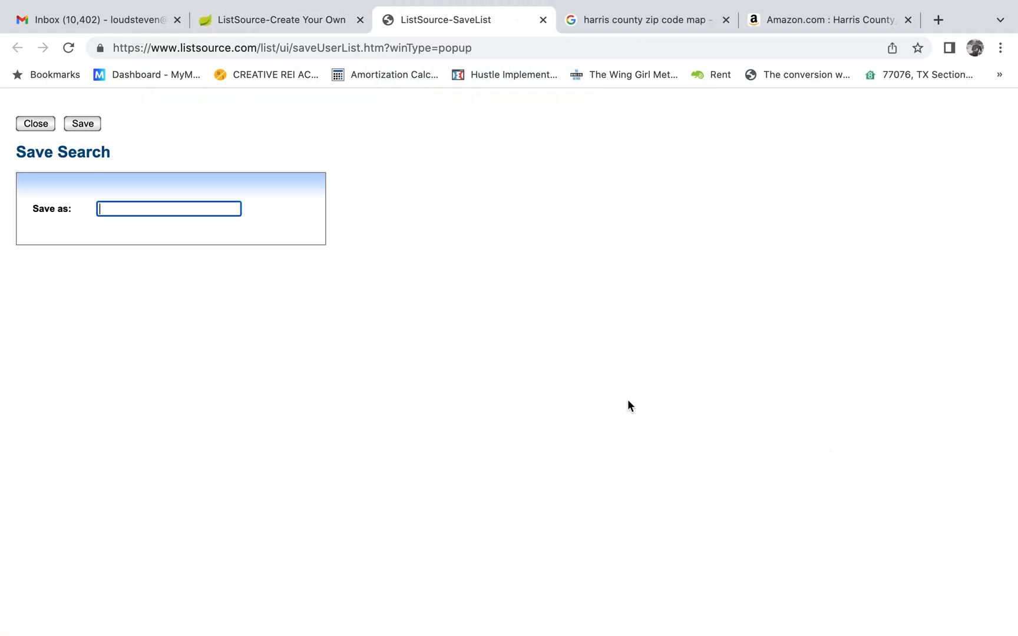
type("Ha")
left_click(250, 21)
scroll(634, 321, "up", 8)
scroll(633, 321, "down", 8)
left_click(466, 19)
left_click(542, 20)
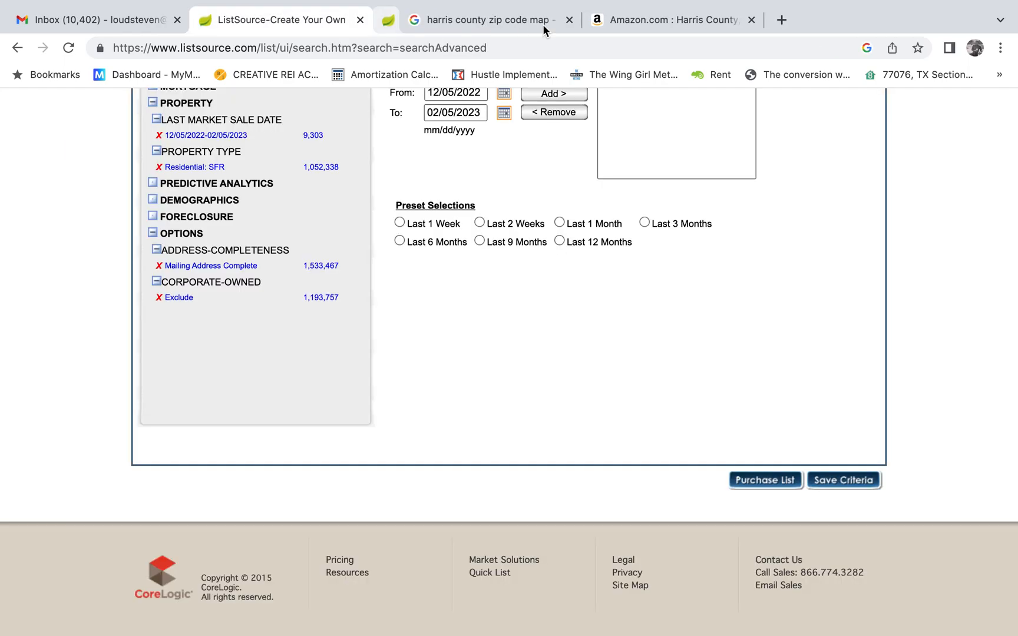
Proceed to purchasing the list and review its output packages, additional fields and order summary.
left_click(765, 480)
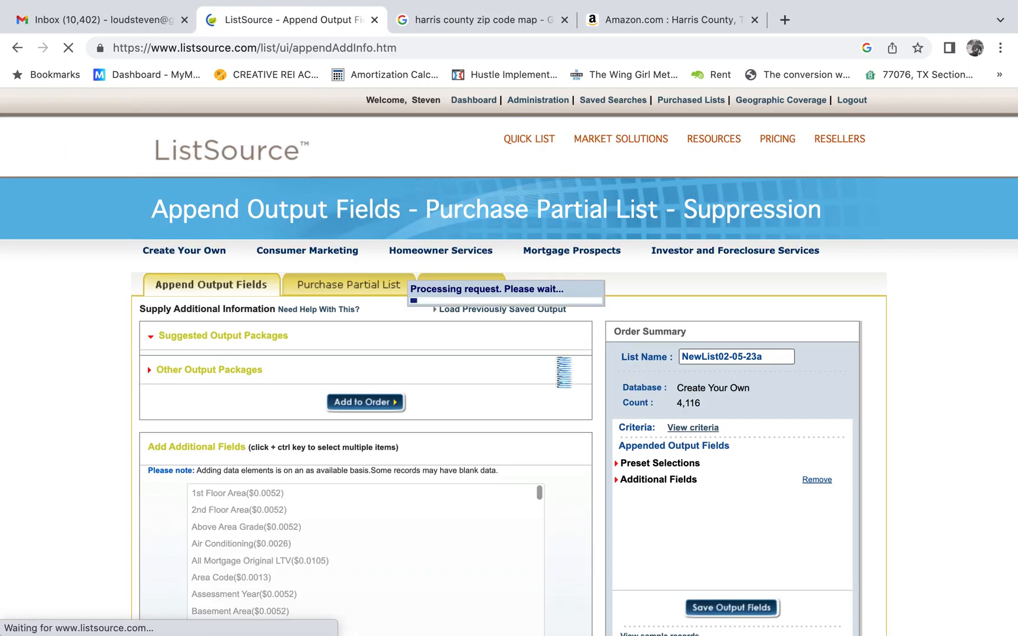
scroll(604, 384, "down", 7)
scroll(606, 390, "up", 5)
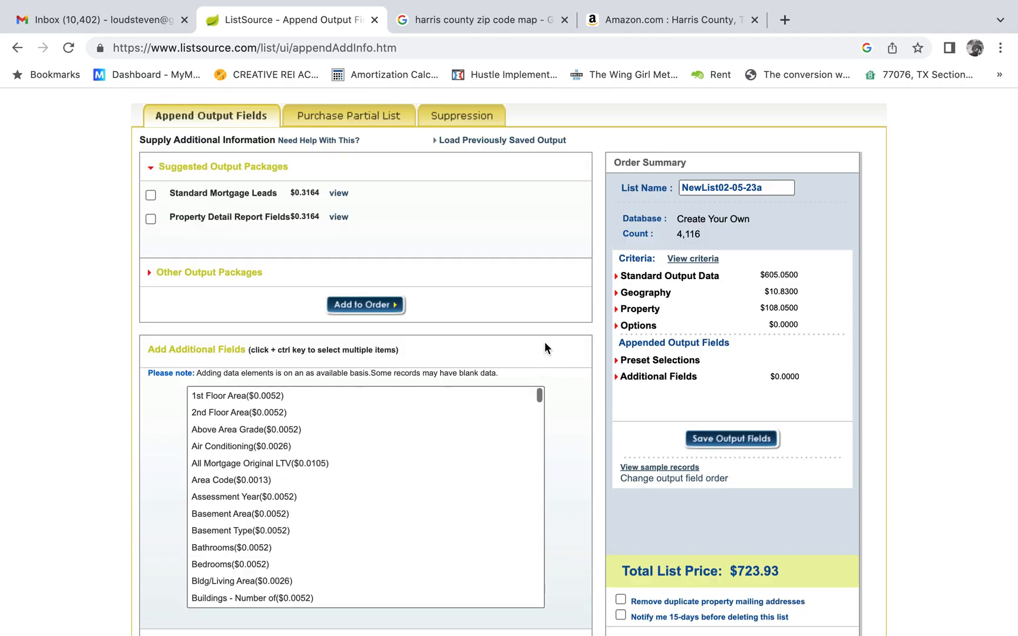
scroll(544, 333, "down", 2)
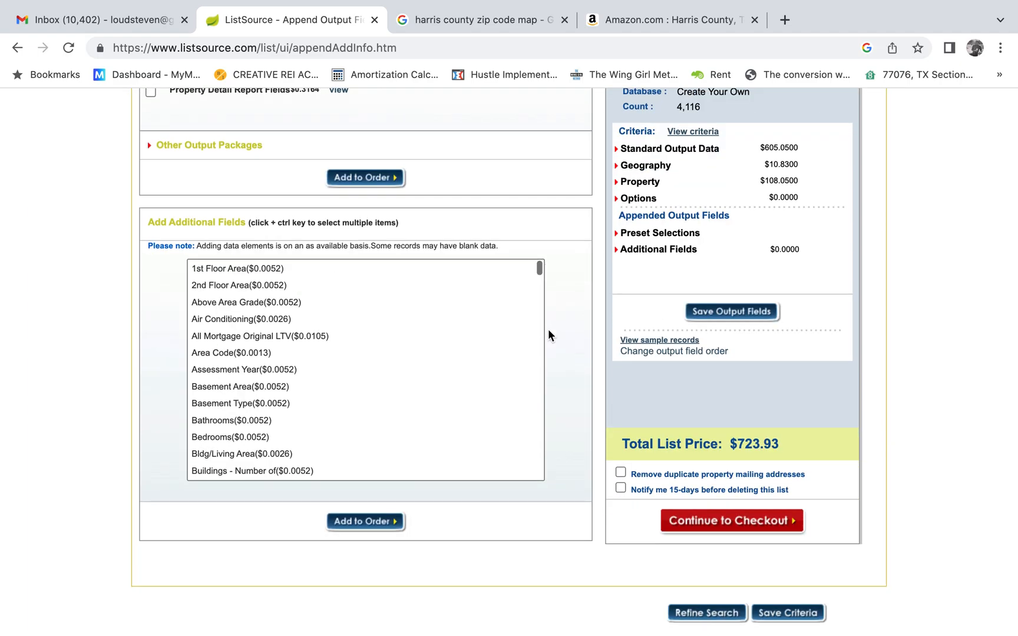
scroll(548, 335, "up", 5)
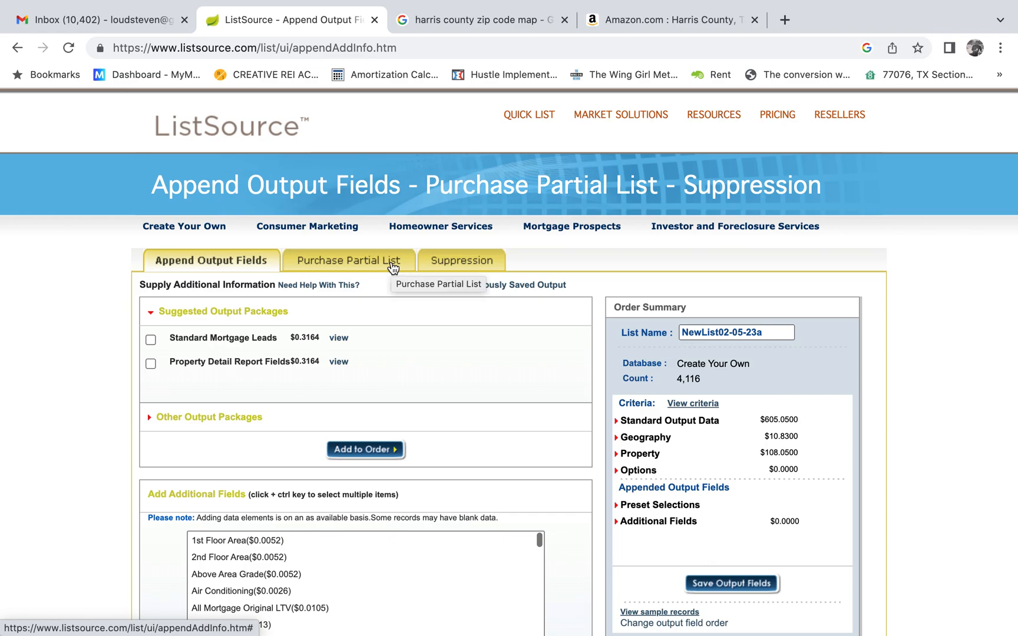
Set the partial list purchase to a custom selection with the properties grouped by ZIP Code.
left_click(354, 267)
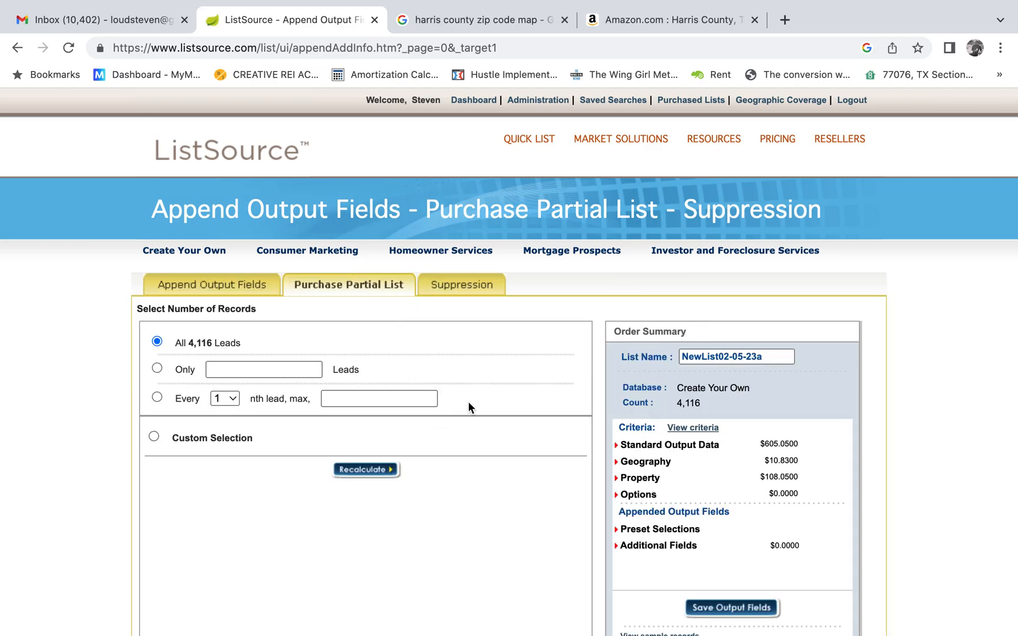
scroll(468, 400, "down", 2)
left_click(154, 359)
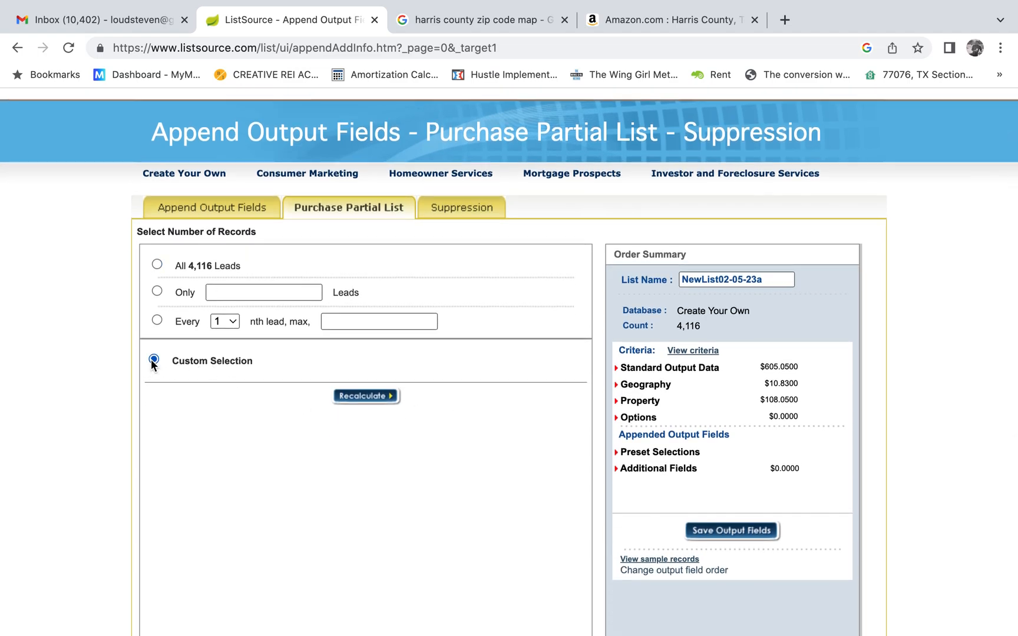
left_click(284, 385)
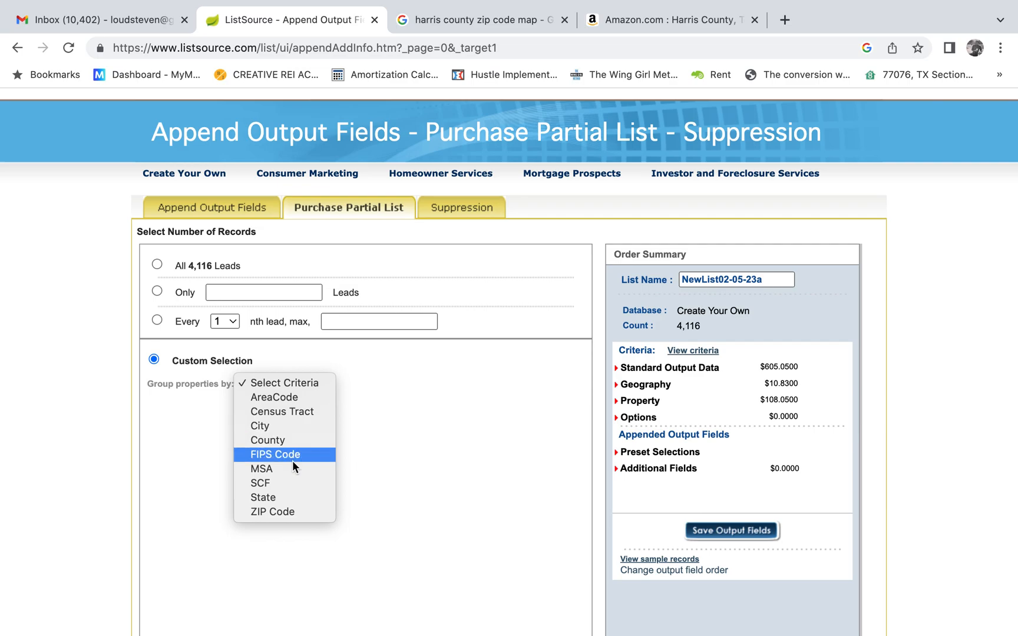
left_click(283, 511)
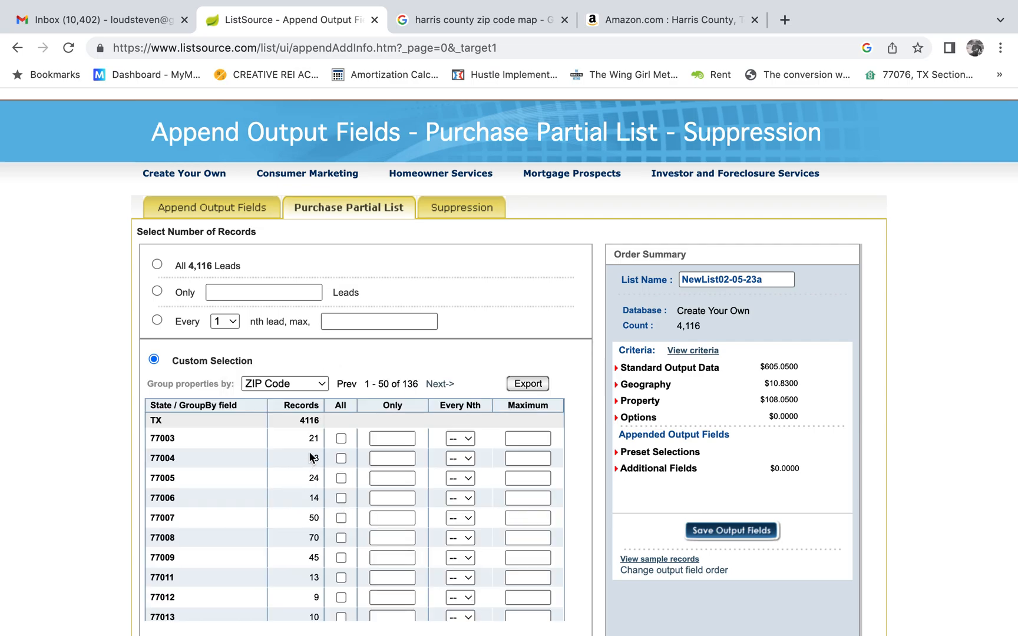
left_click(310, 383)
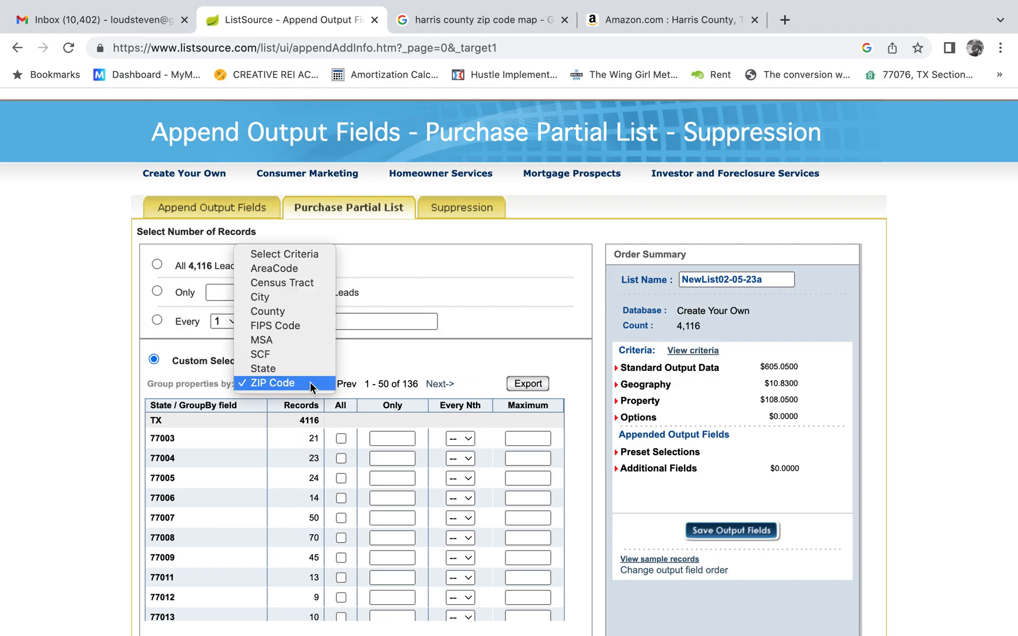
left_click(310, 383)
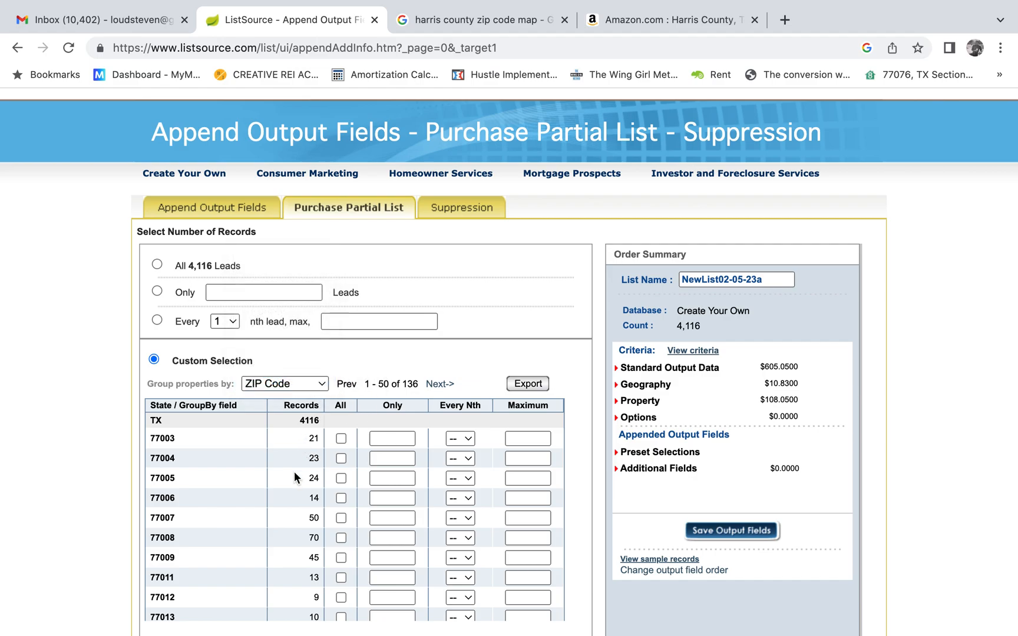
View the order's search criteria from the order summary, and close the criteria page.
scroll(108, 396, "down", 3)
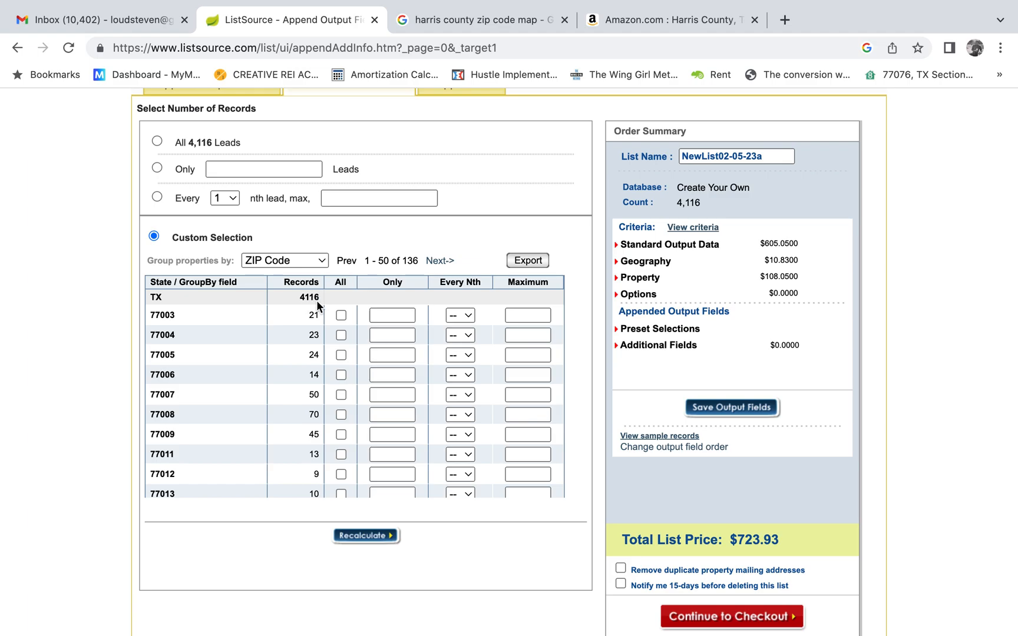
scroll(337, 300, "up", 3)
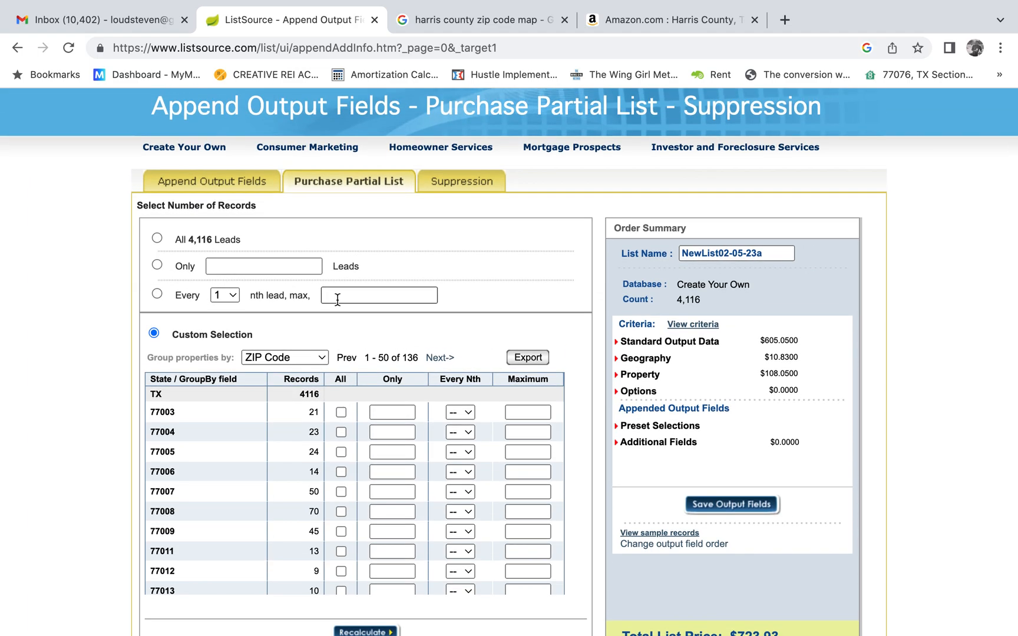
left_click(701, 325)
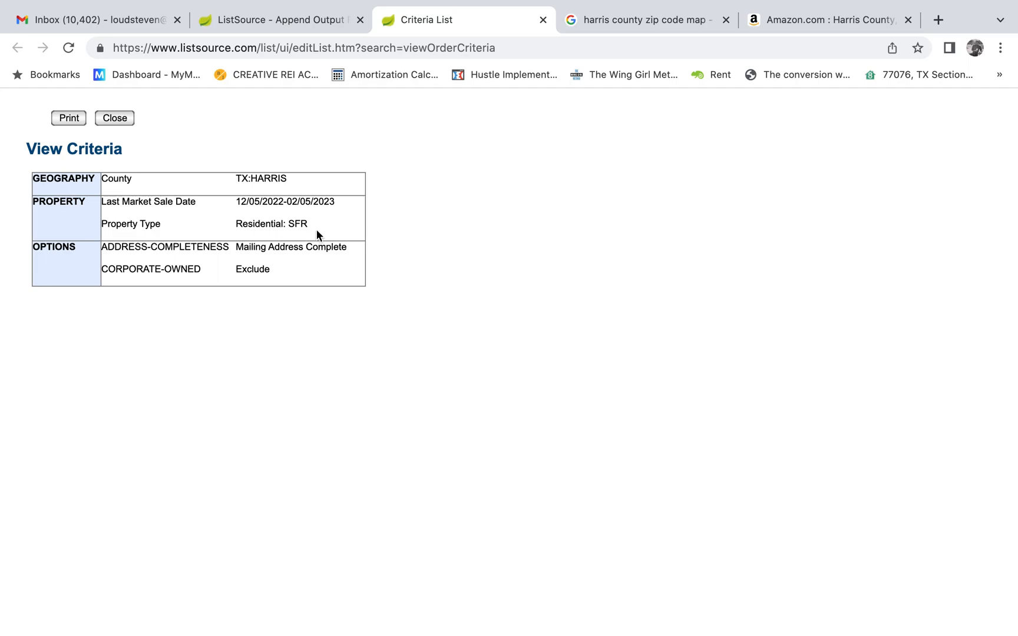
left_click(543, 20)
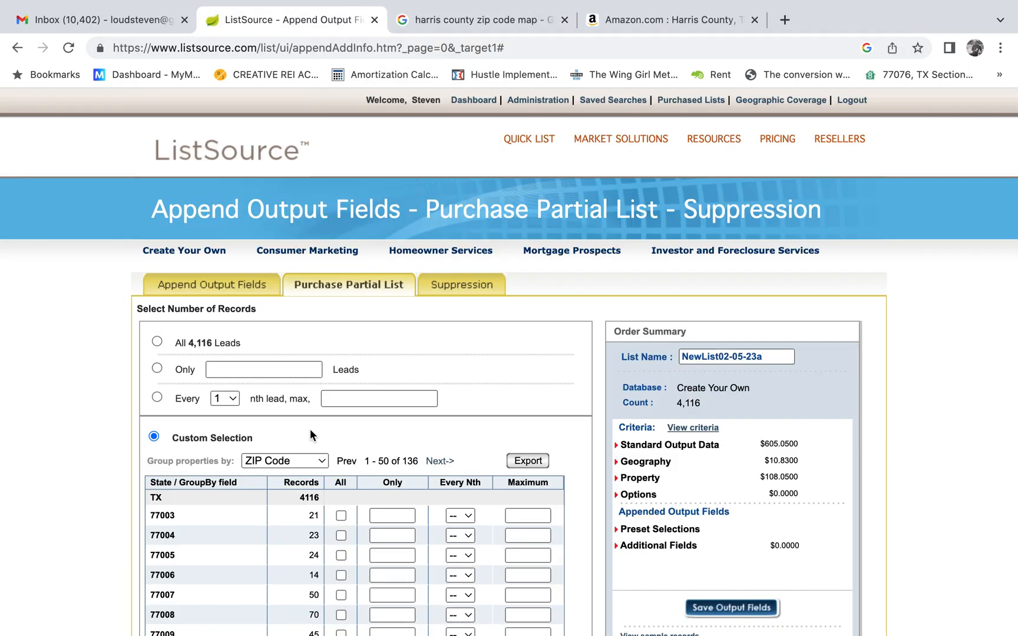
Examine the number of records per ZIP code in the custom selection table.
scroll(311, 434, "down", 2)
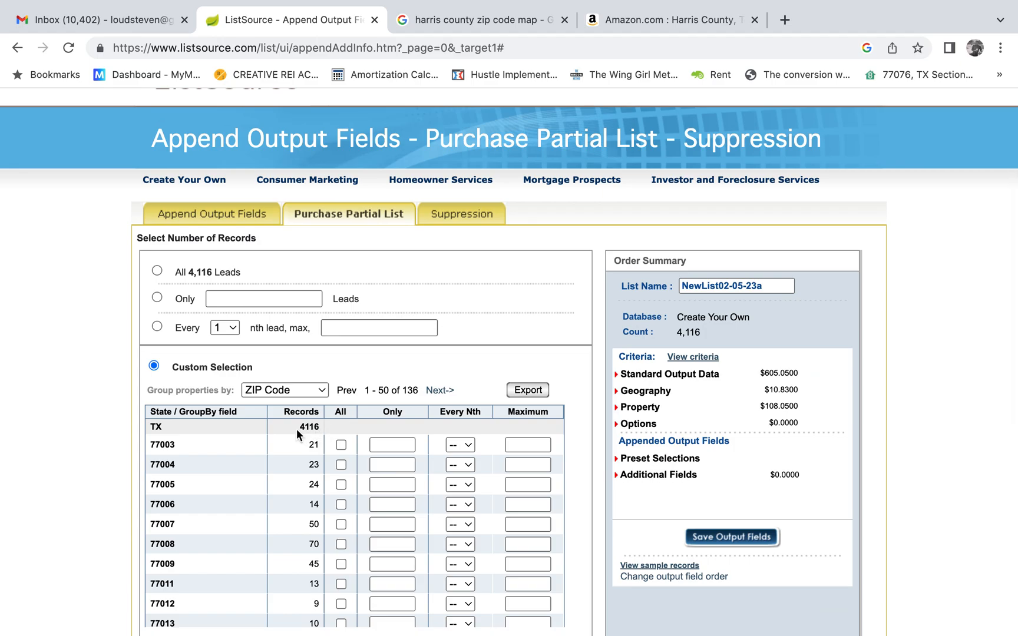
scroll(277, 435, "down", 1)
scroll(276, 435, "down", 1)
scroll(276, 434, "up", 2)
scroll(75, 448, "down", 3)
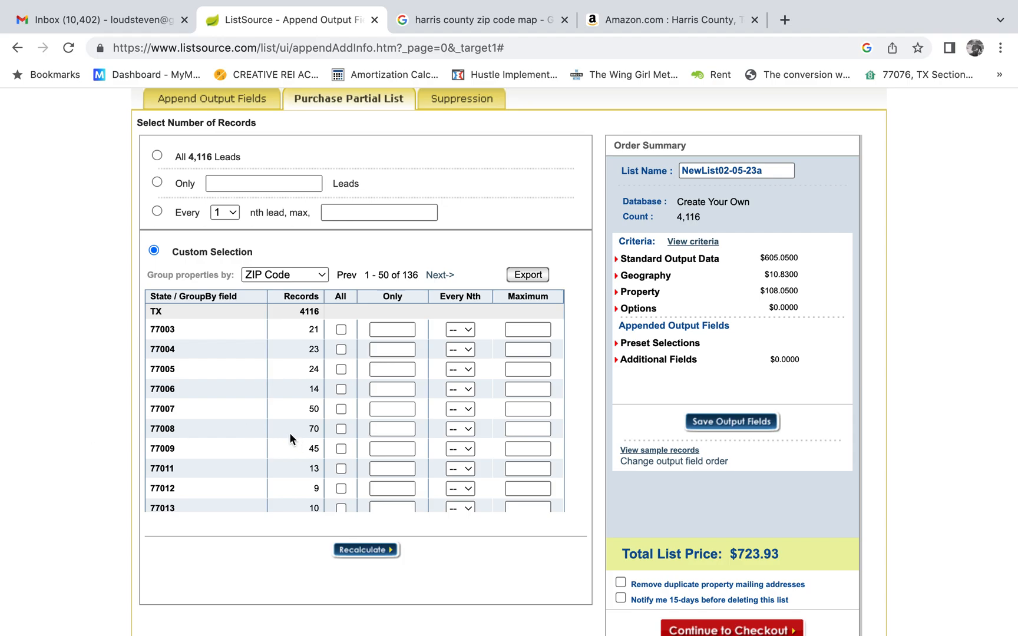
scroll(289, 439, "down", 3)
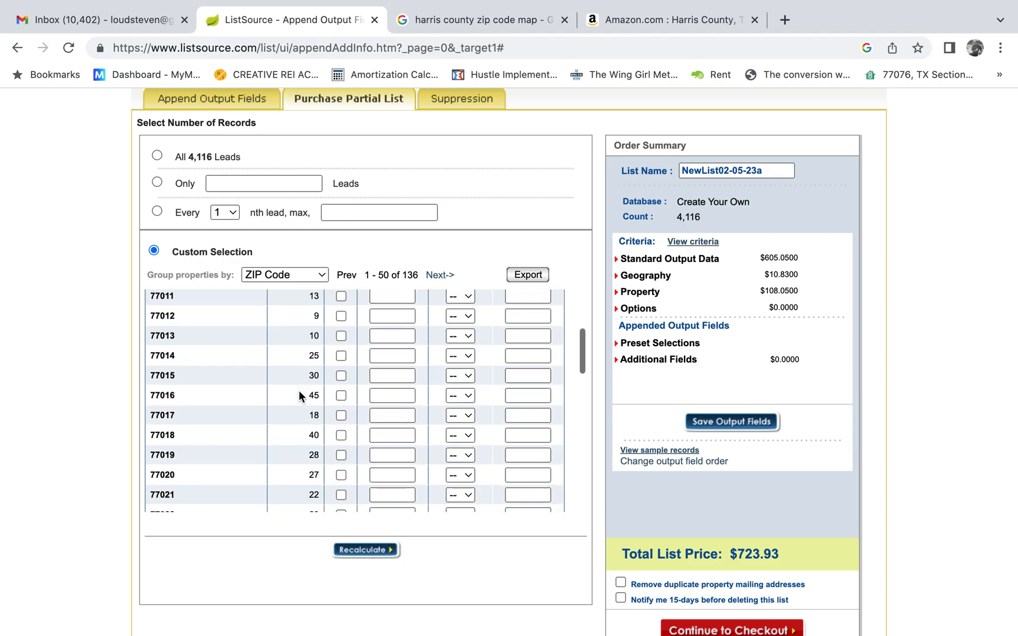
scroll(299, 391, "down", 6)
scroll(299, 391, "down", 4)
scroll(299, 392, "up", 12)
scroll(454, 453, "up", 2)
scroll(488, 429, "down", 4)
scroll(488, 430, "up", 2)
scroll(452, 335, "down", 3)
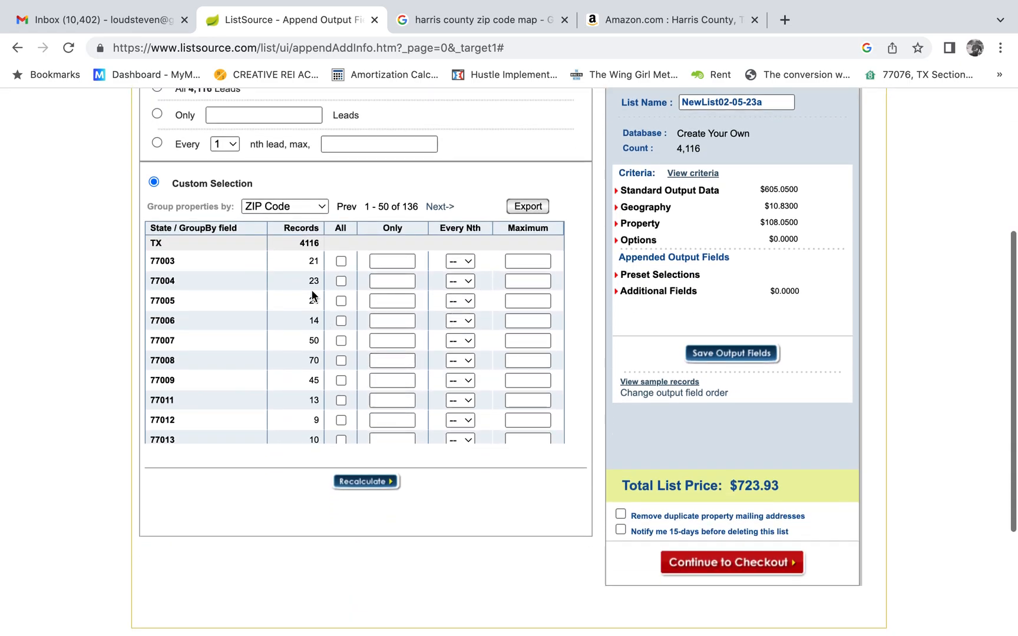
left_click(301, 206)
left_click(300, 206)
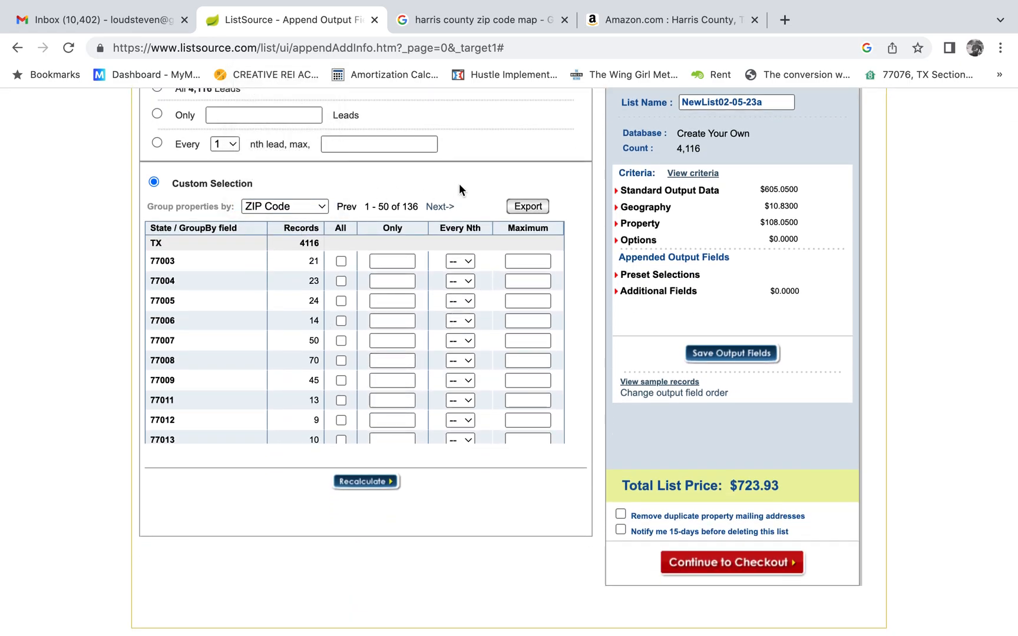
Start exporting the ZIP code record table by email and fill in the sender's email address.
left_click(536, 208)
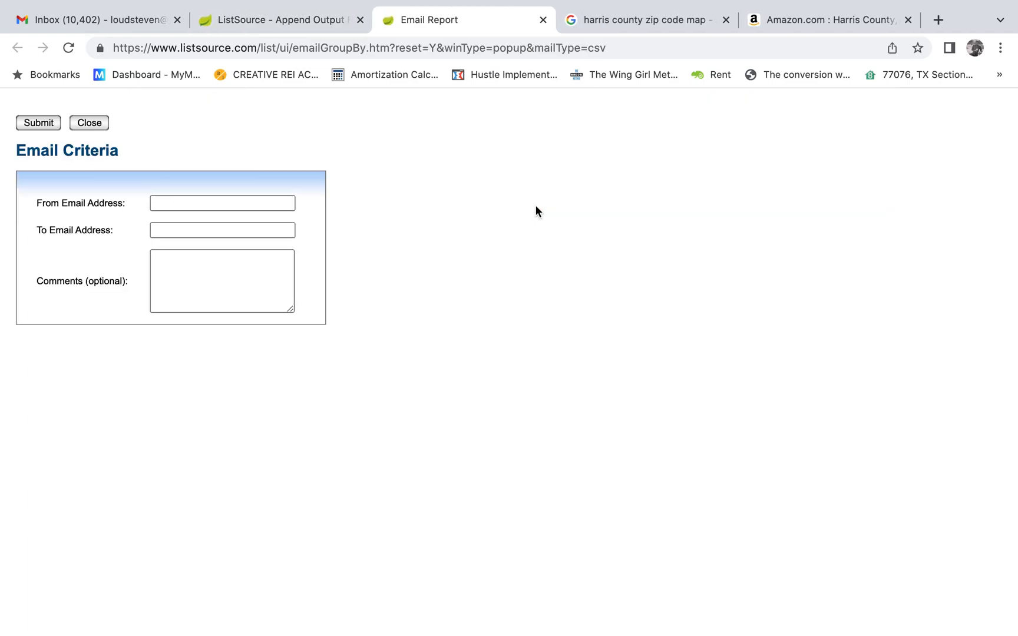
left_click(228, 203)
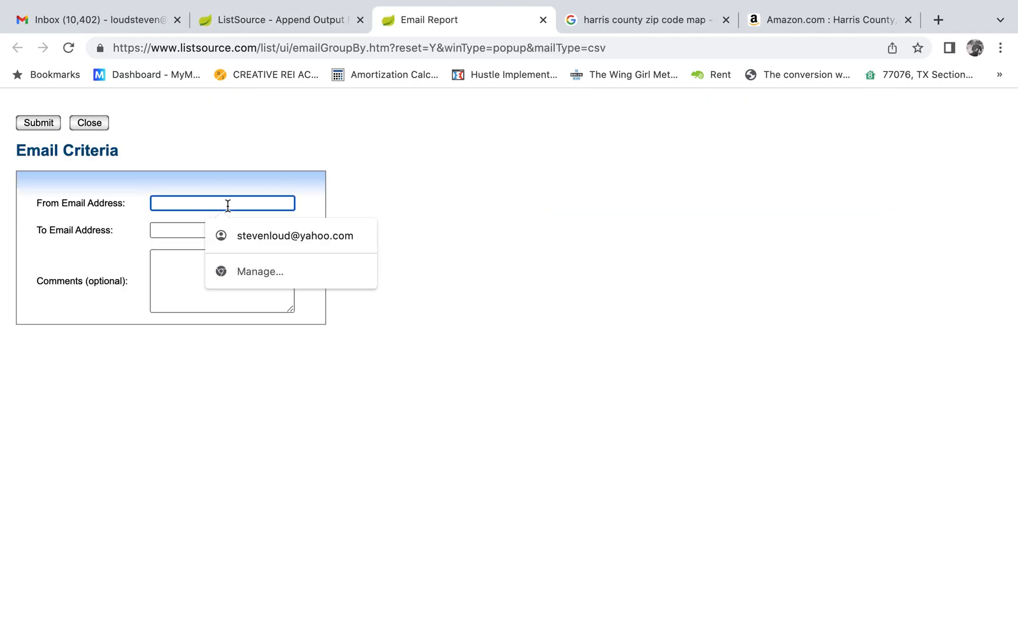
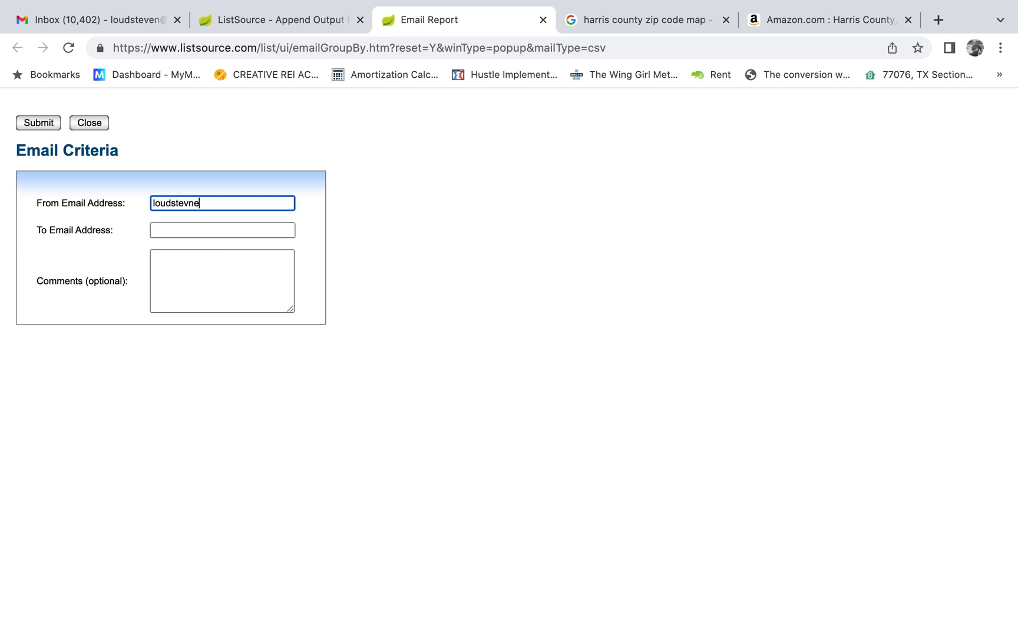
Cut the address from the From Email Address field and paste it into the To Email Address field as the recipient's email.
left_click(196, 232)
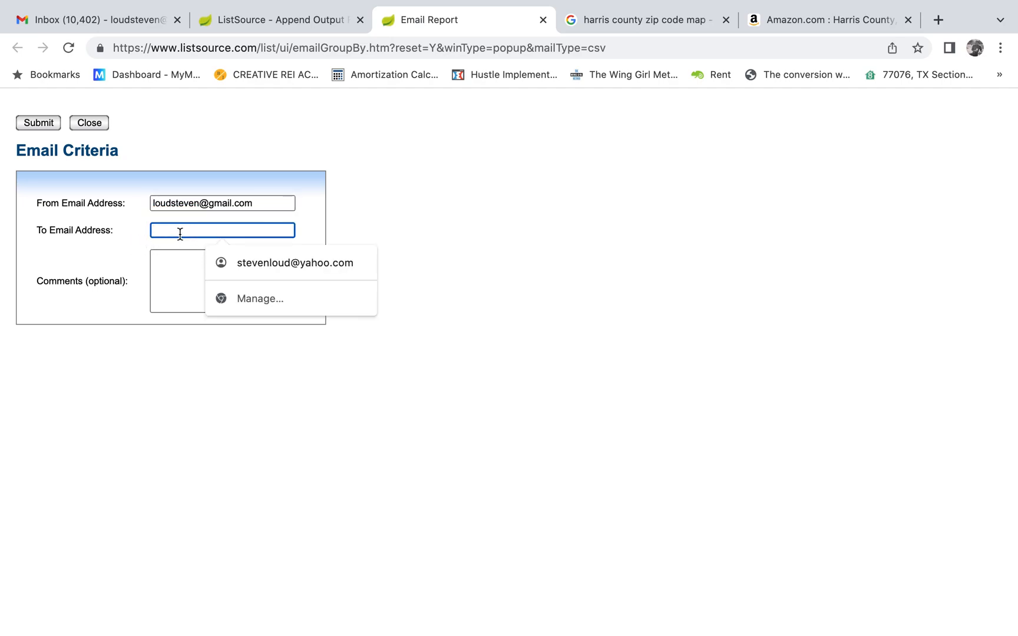
triple_click(211, 203)
right_click(210, 204)
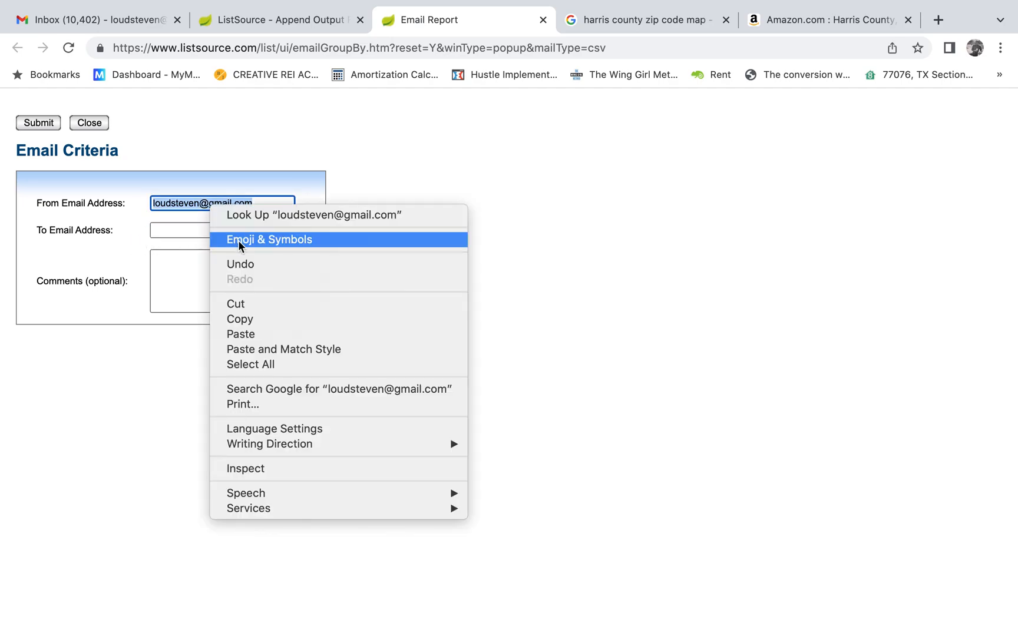
left_click(236, 305)
left_click(168, 230)
right_click(169, 230)
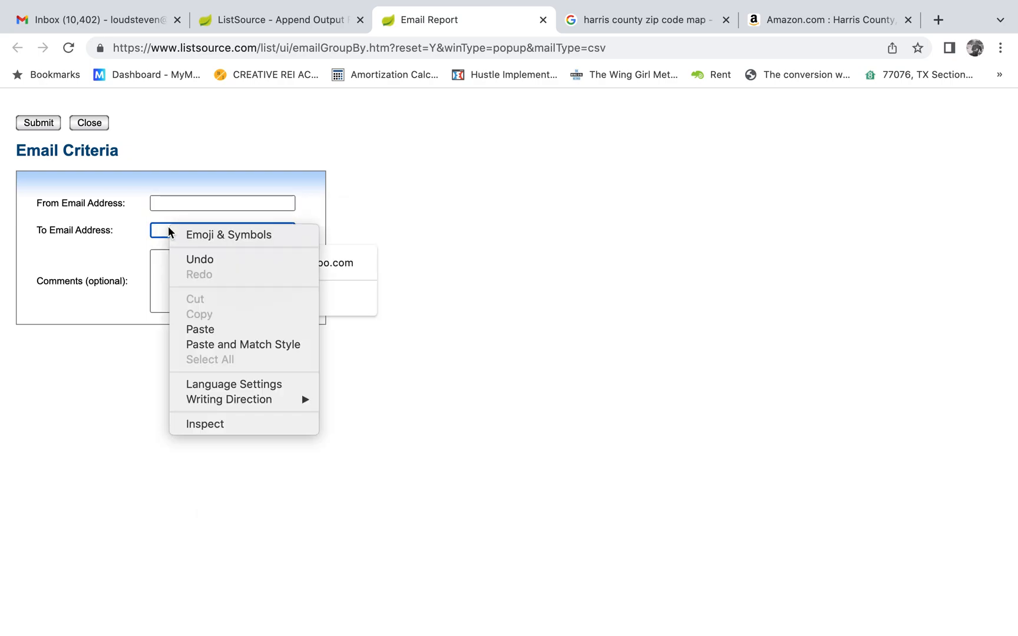
left_click(201, 330)
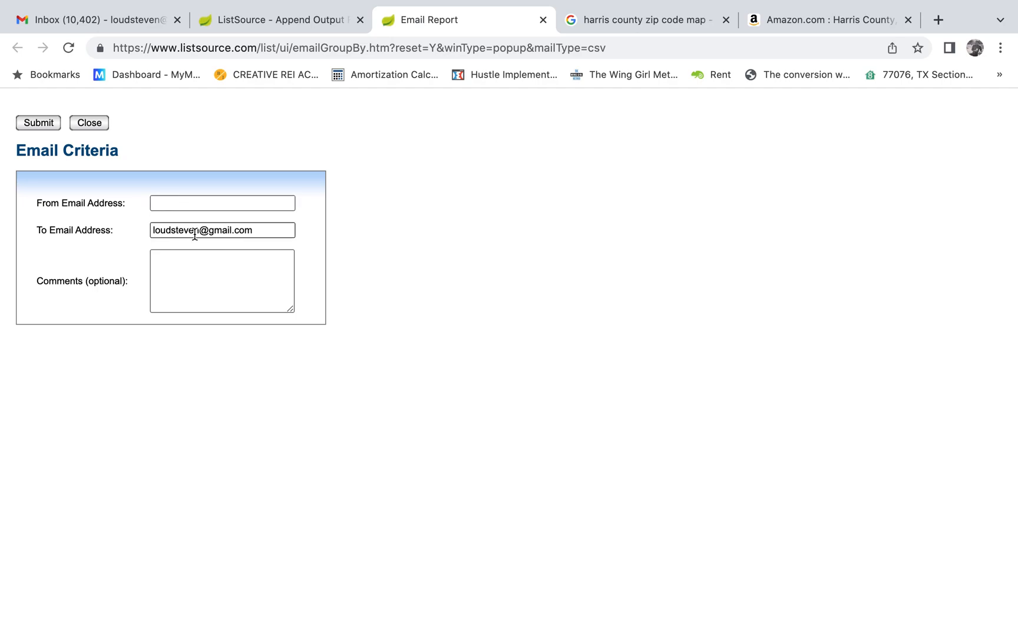
Fill in the sender's email address again in the From Email Address field and submit the email report.
left_click(177, 197)
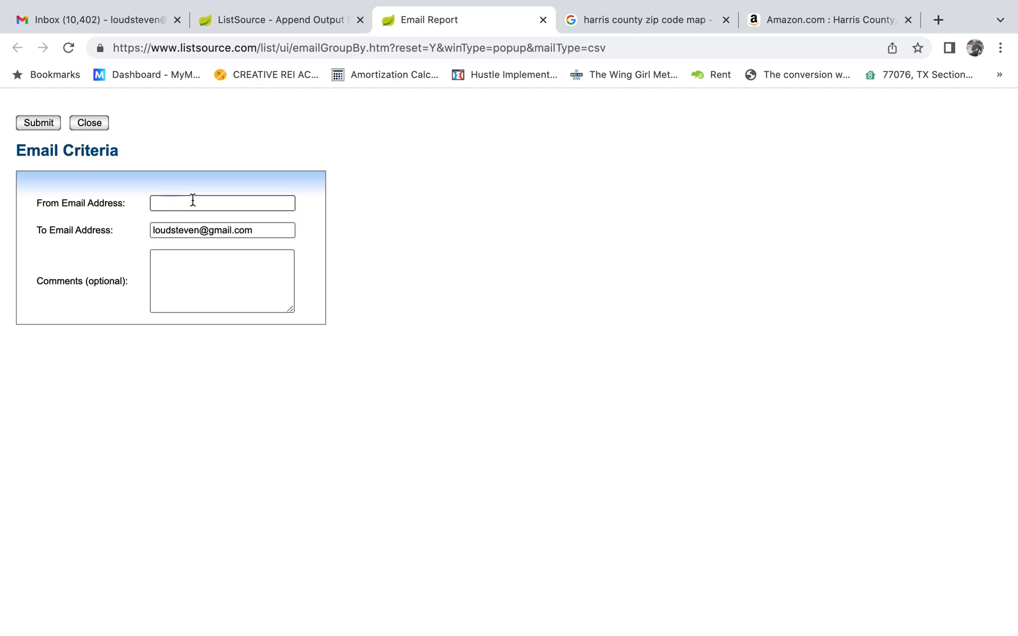
left_click(192, 200)
left_click(111, 307)
left_click(36, 128)
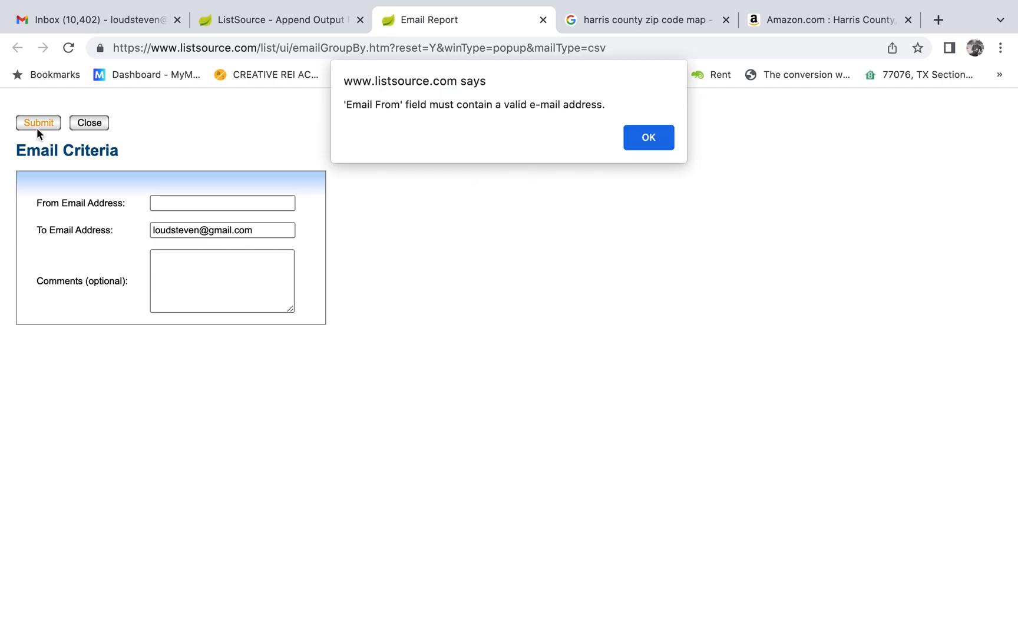
left_click(645, 137)
left_click(266, 201)
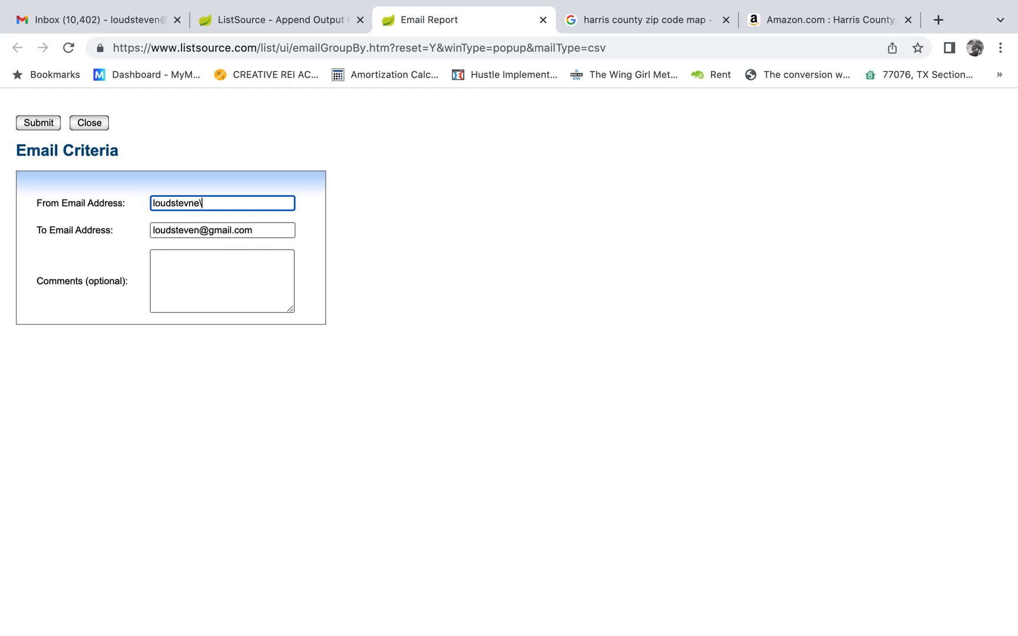
left_click(423, 299)
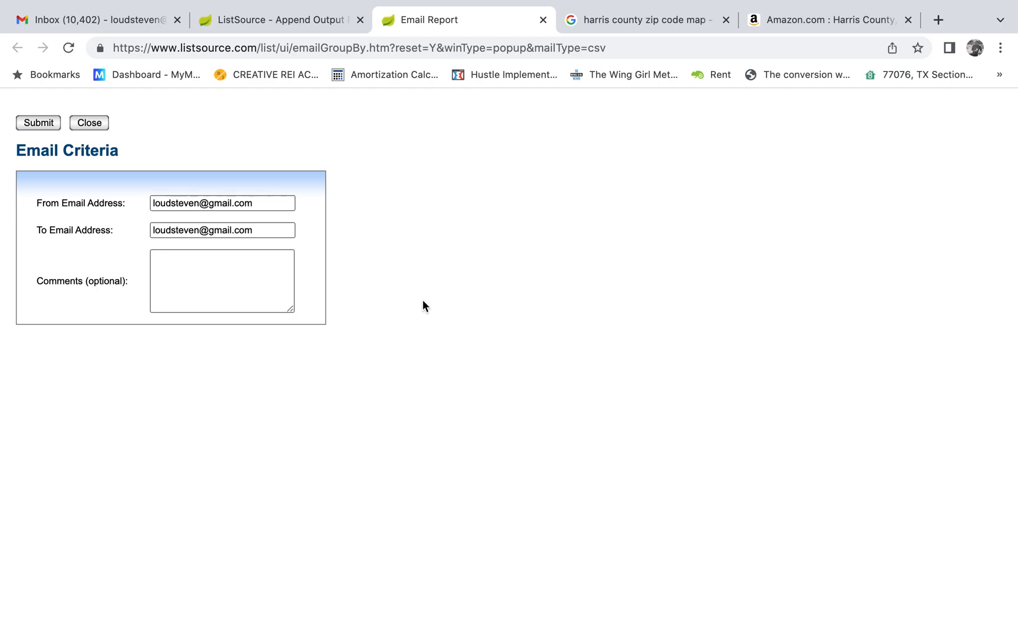
left_click(37, 125)
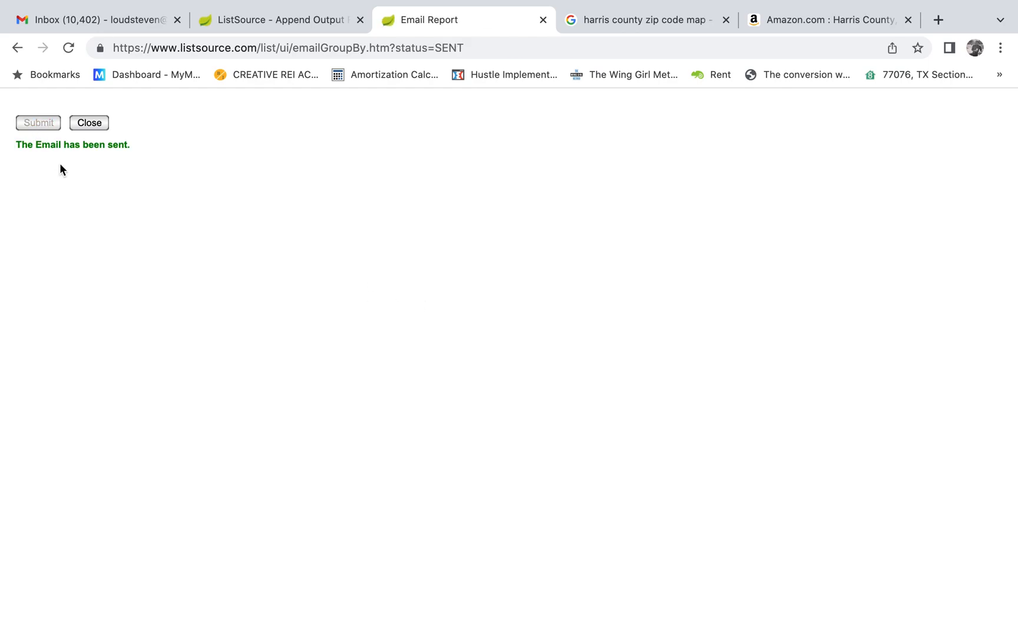
Switch to the Gmail inbox and reload it to check for the emailed report.
left_click(112, 19)
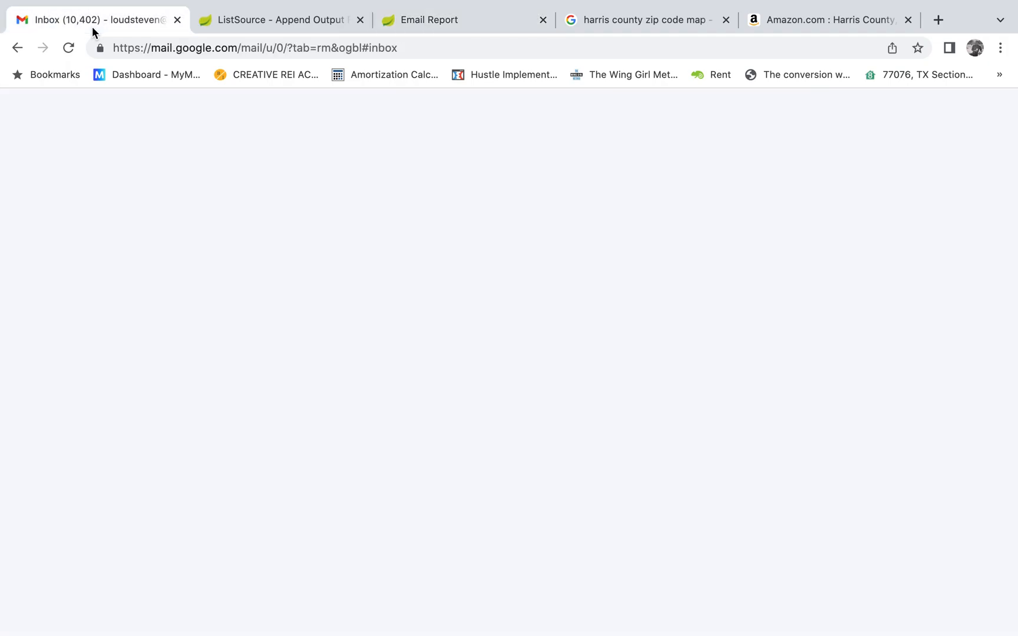
left_click(107, 219)
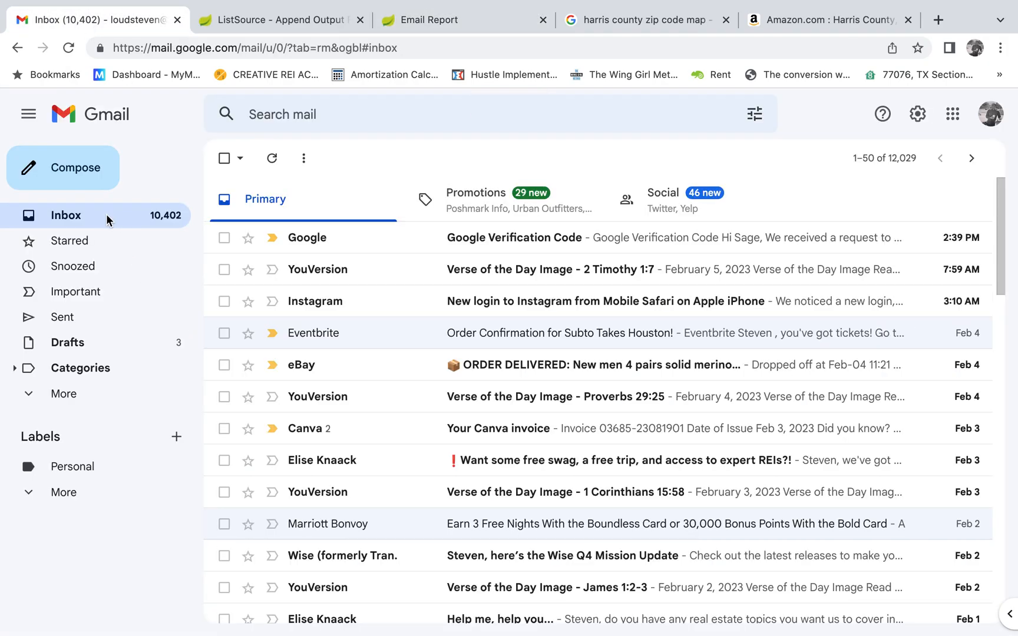
left_click(69, 47)
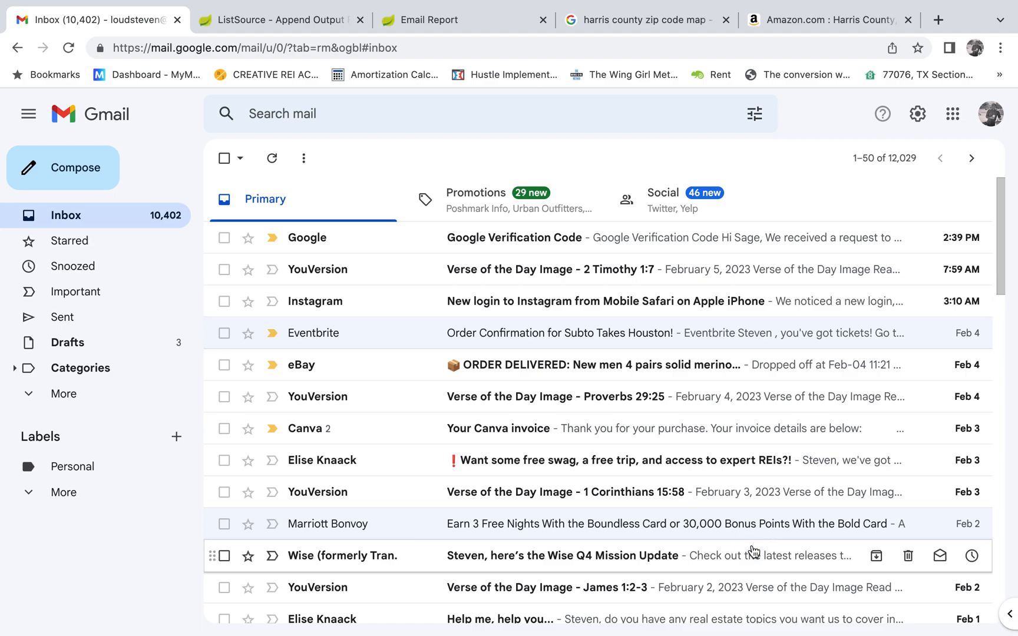
Switch to the GroupbyDataList (2)1 workbook in Excel and examine its title and the #Sold counts per ZIP code.
mouse_move(752, 632)
left_click(940, 625)
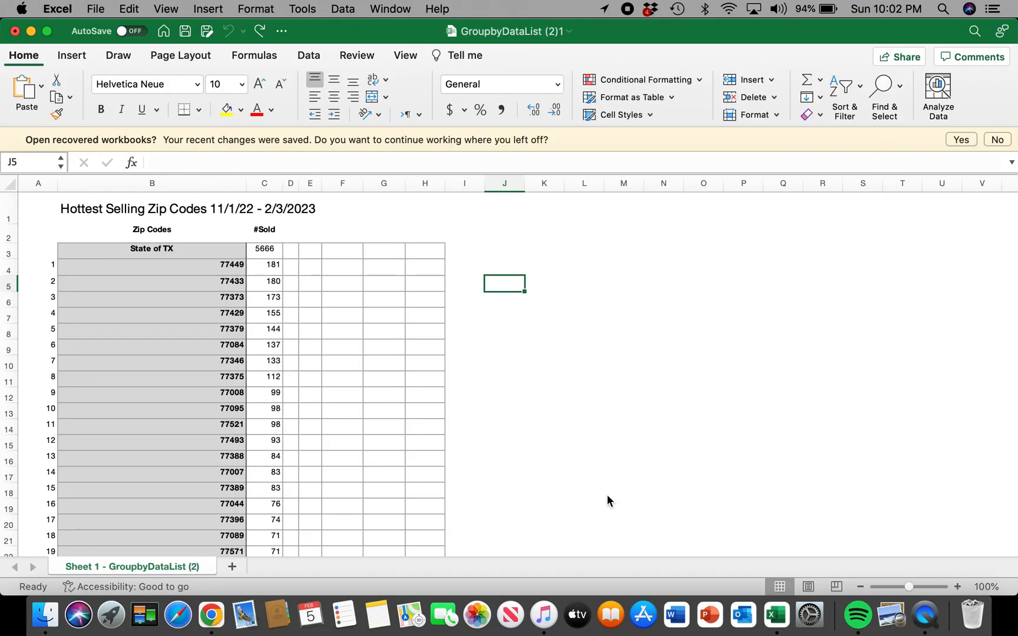
scroll(597, 374, "down", 2)
scroll(597, 374, "up", 2)
left_click(142, 213)
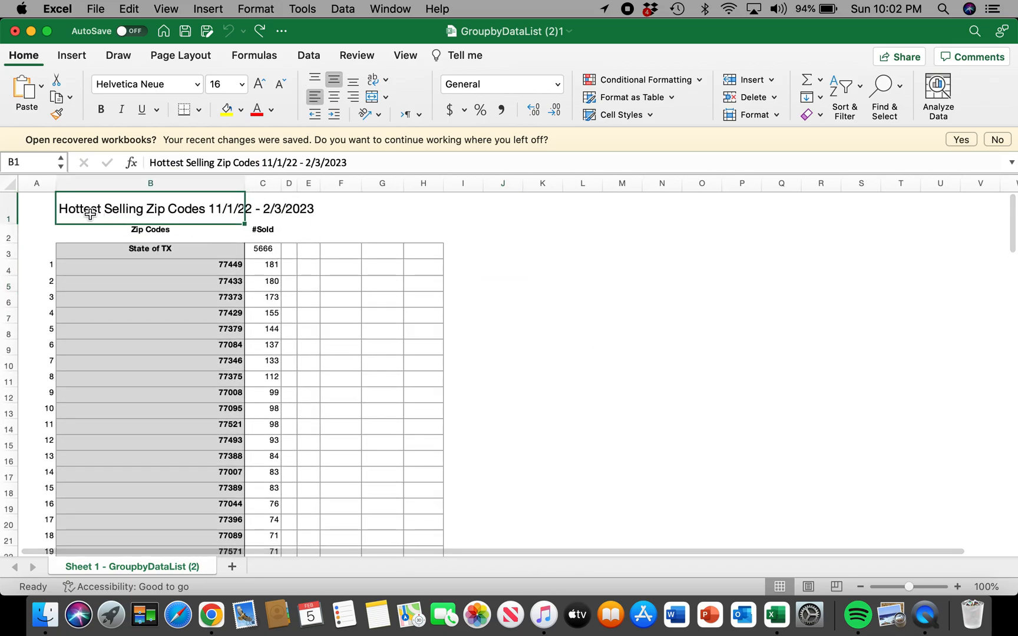
left_click(470, 295)
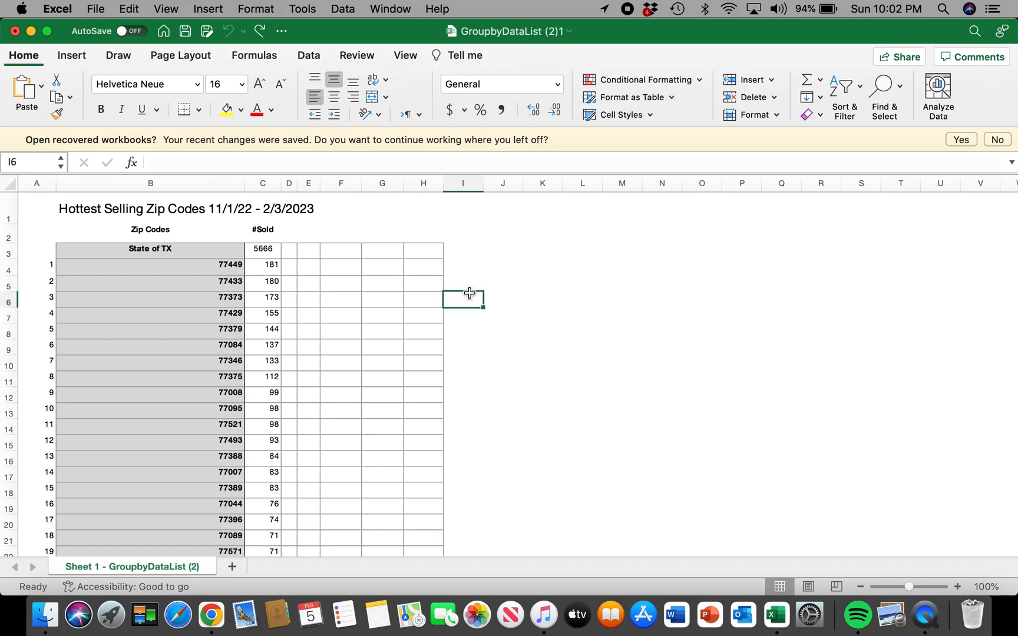
left_click(265, 250)
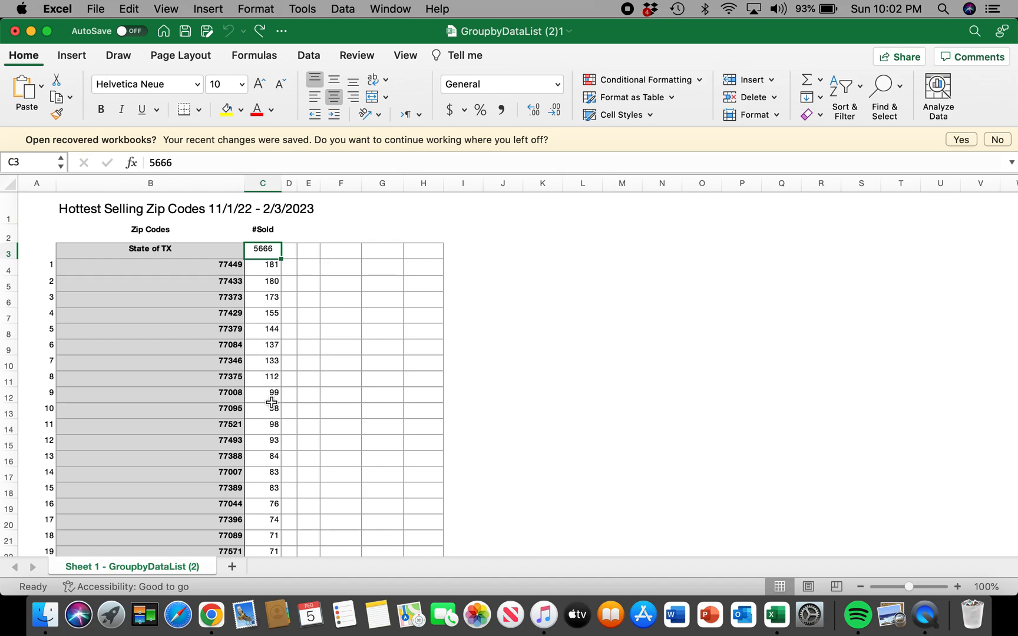
left_click(270, 363)
left_click(268, 305)
left_click(274, 366)
left_click(262, 443)
left_click(269, 502)
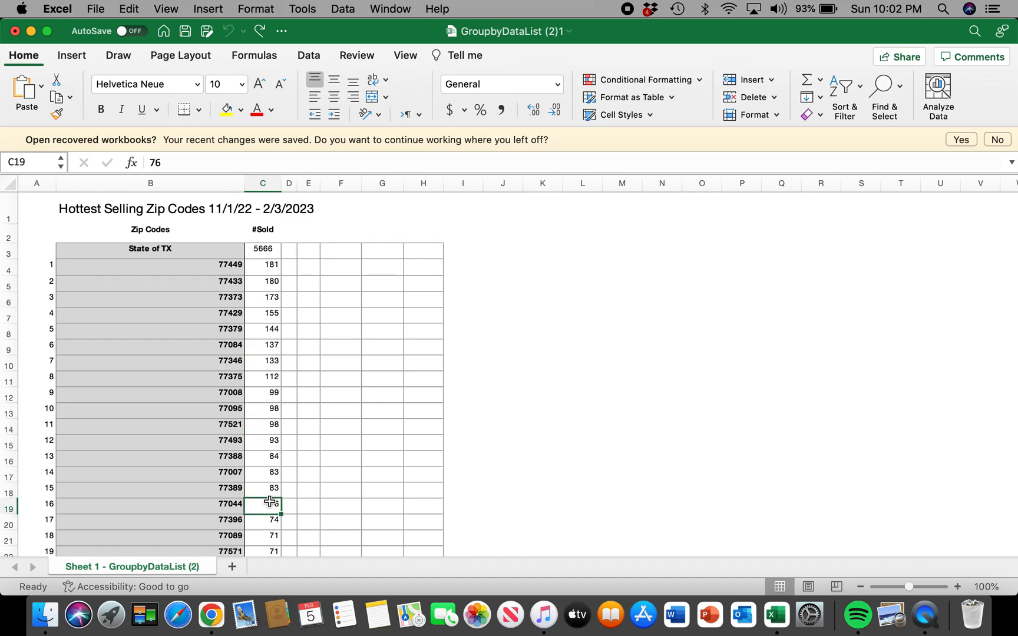
left_click(318, 230)
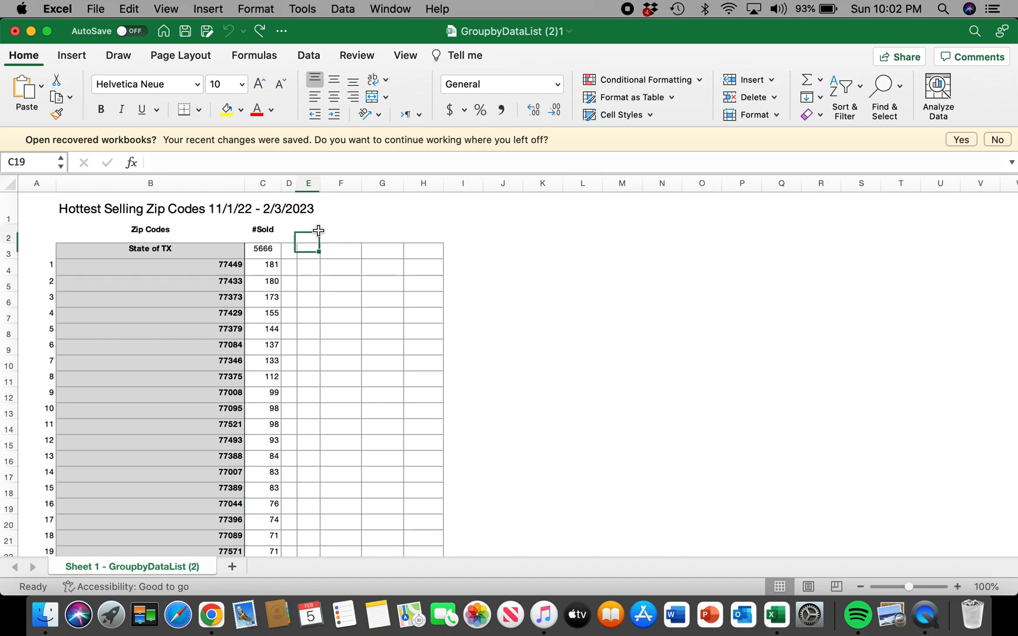
Sort the #Sold column from smallest to largest, expanding the selection to include the ZIP codes.
left_click(267, 182)
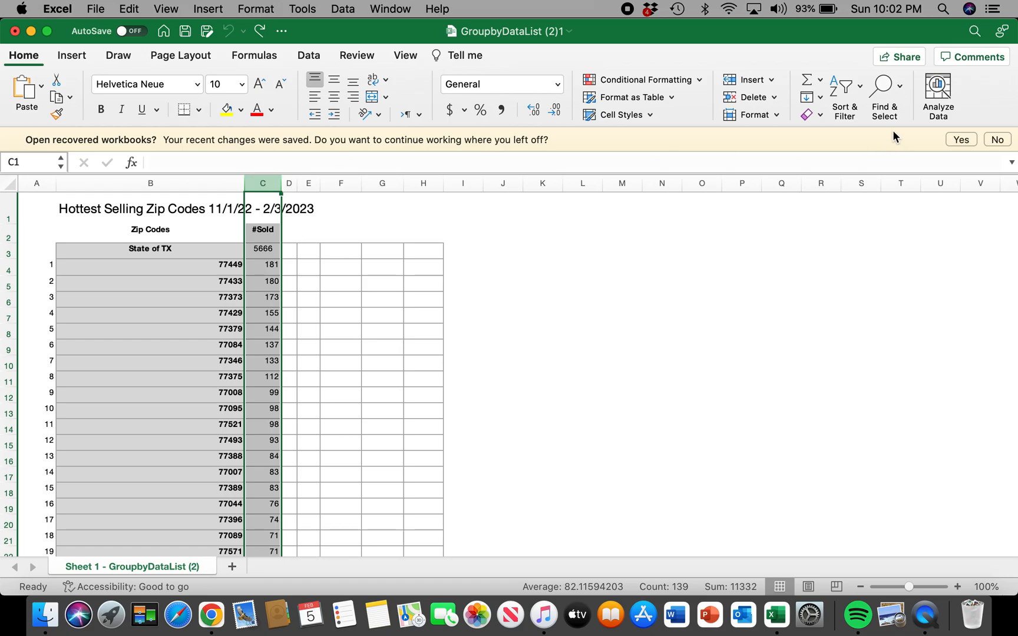
left_click(853, 99)
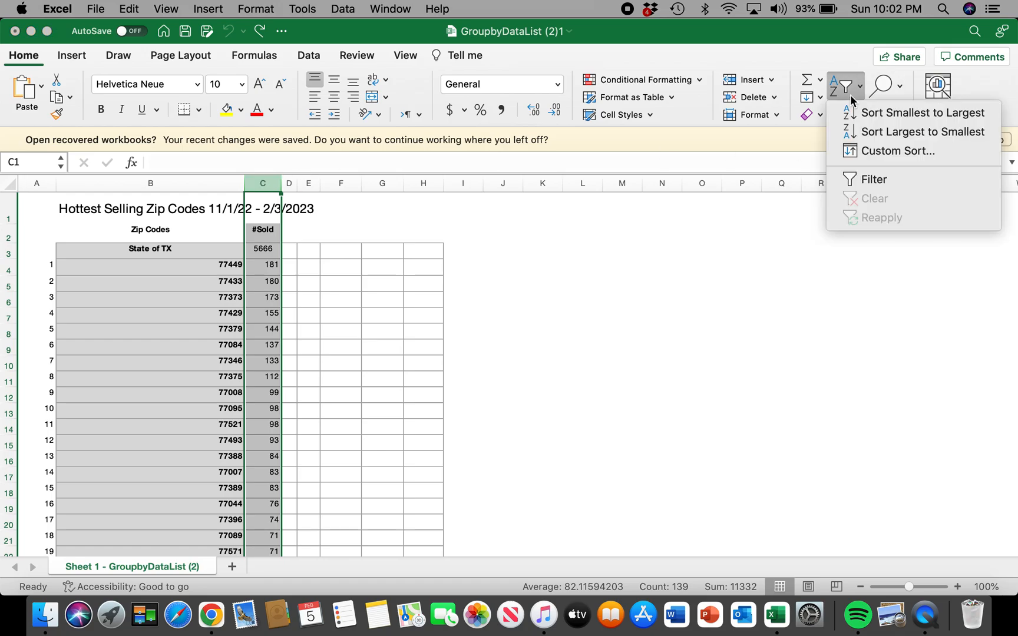
left_click(886, 117)
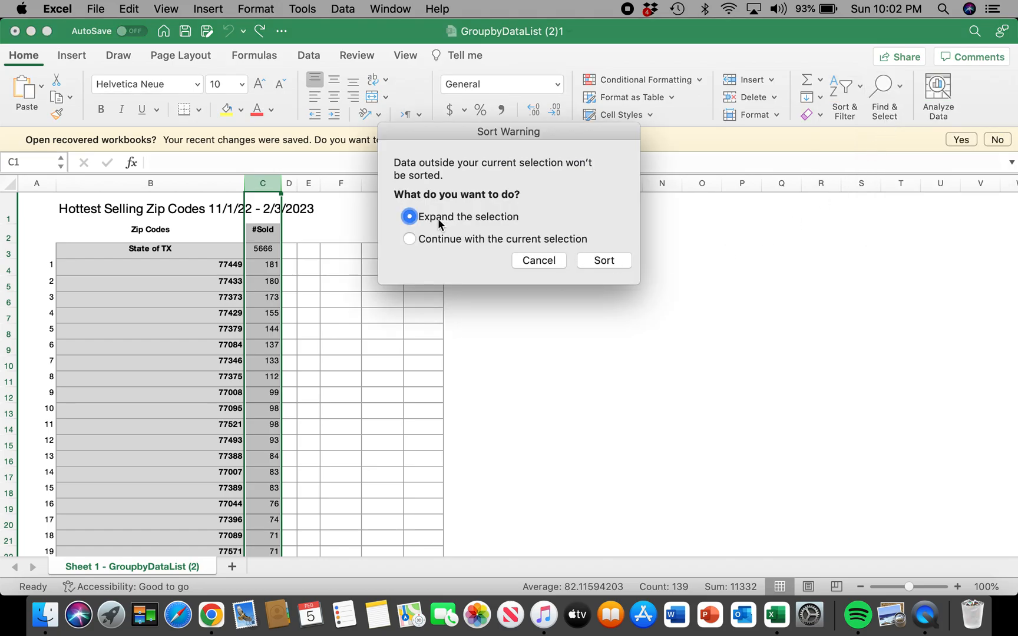
left_click(603, 262)
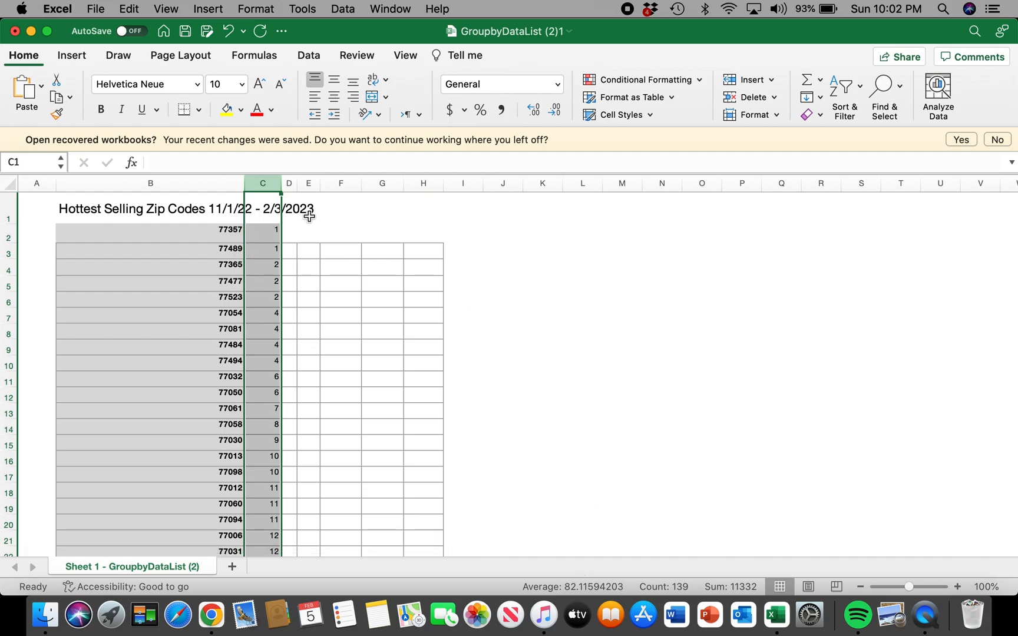
left_click(850, 93)
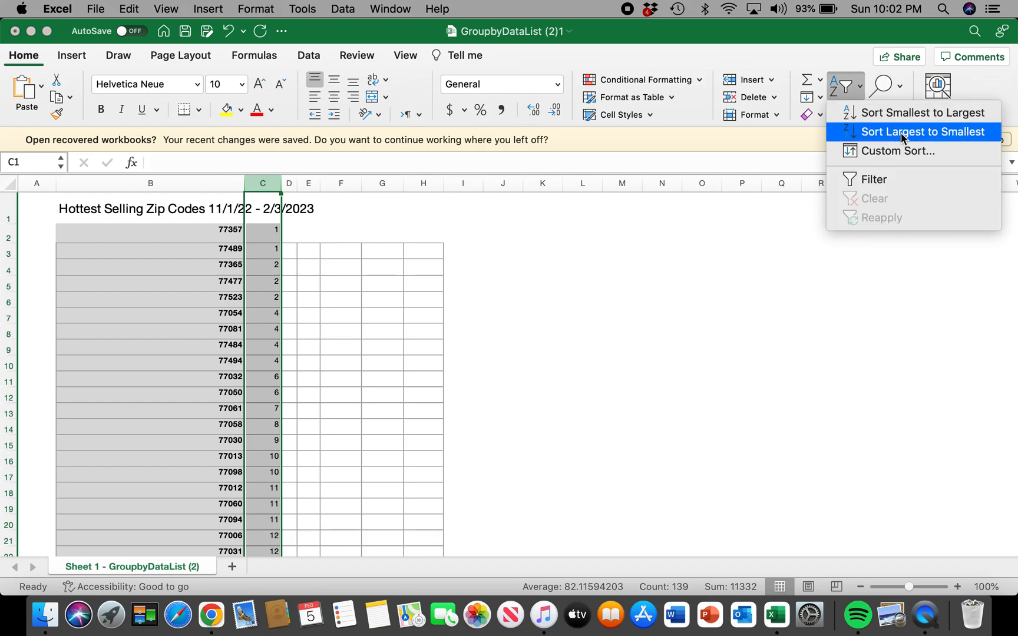
left_click(346, 221)
left_click(227, 209)
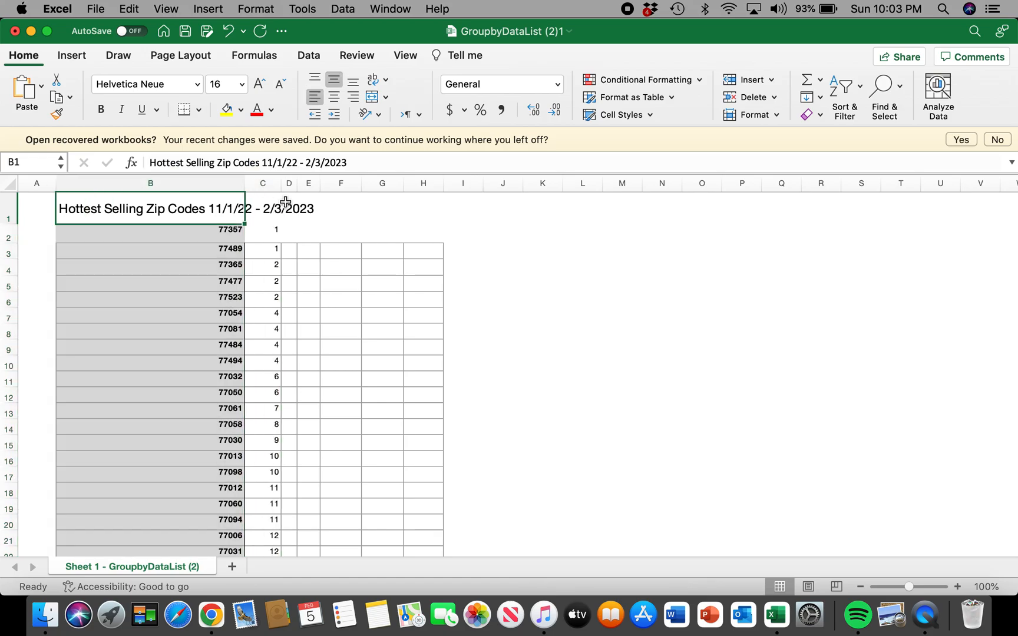
Sort the #Sold column from largest to smallest with the selection expanded, and select the first ZIP code's count.
left_click(265, 185)
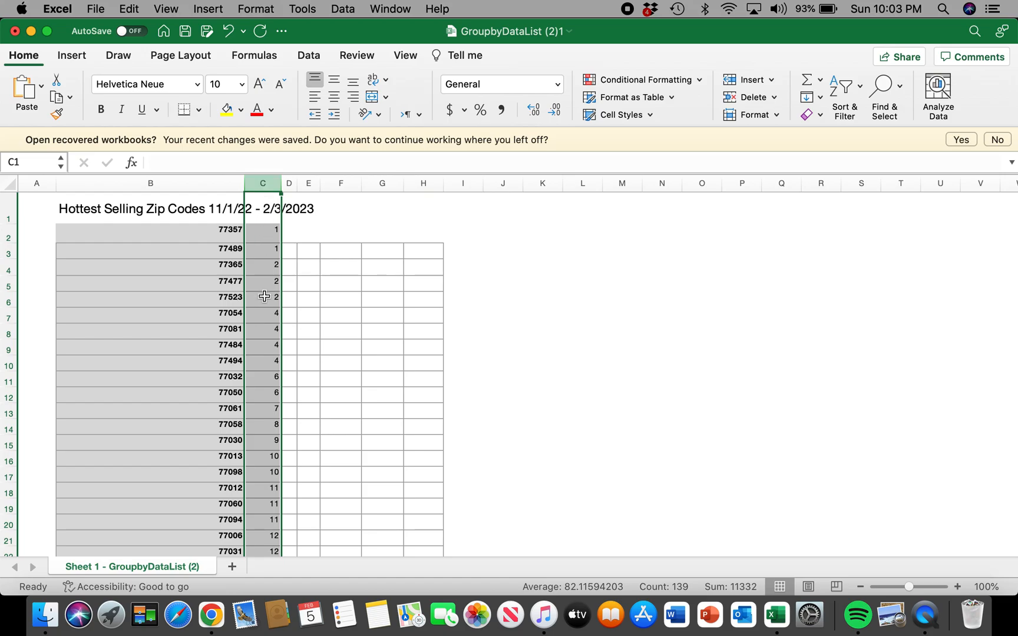
left_click(847, 95)
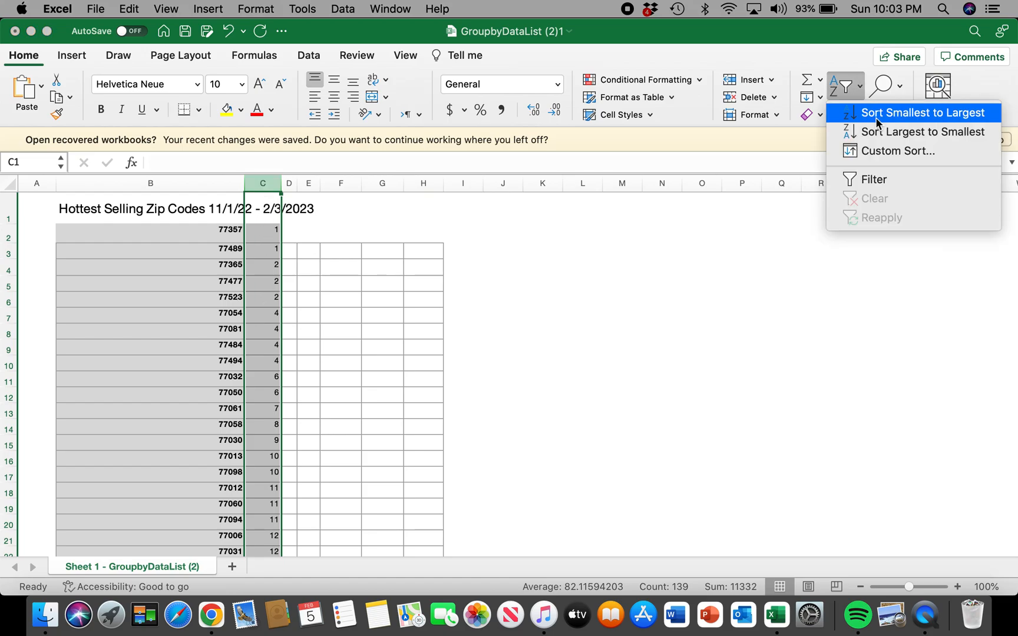
left_click(908, 131)
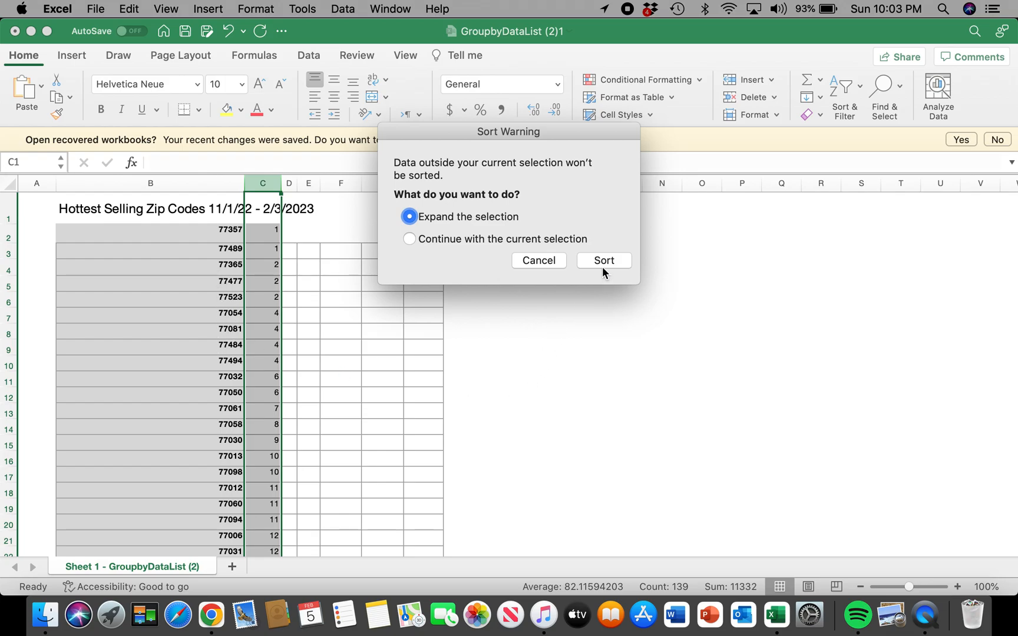
left_click(602, 261)
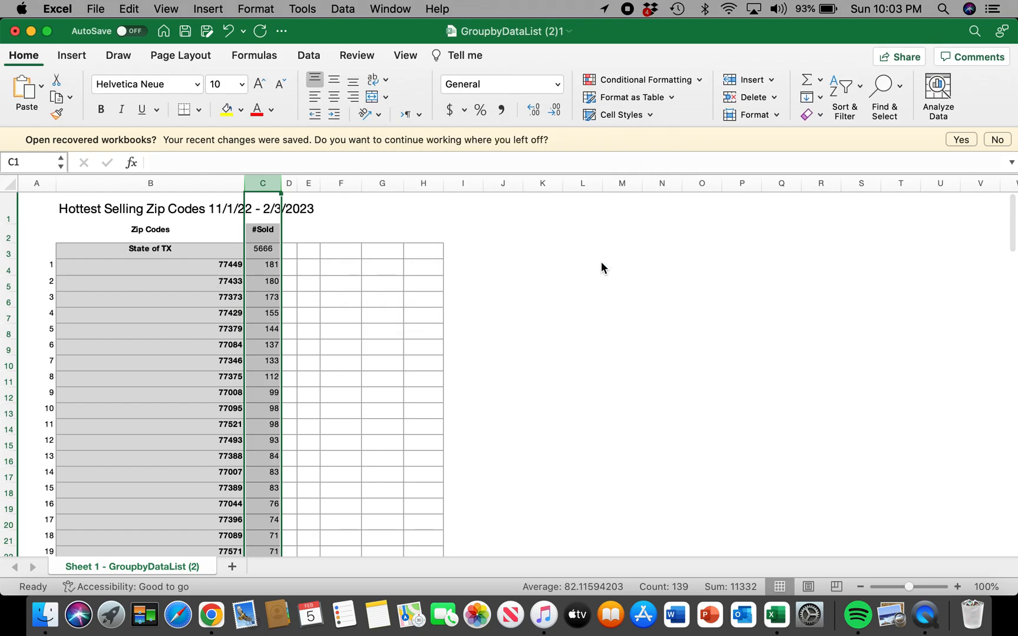
left_click(596, 348)
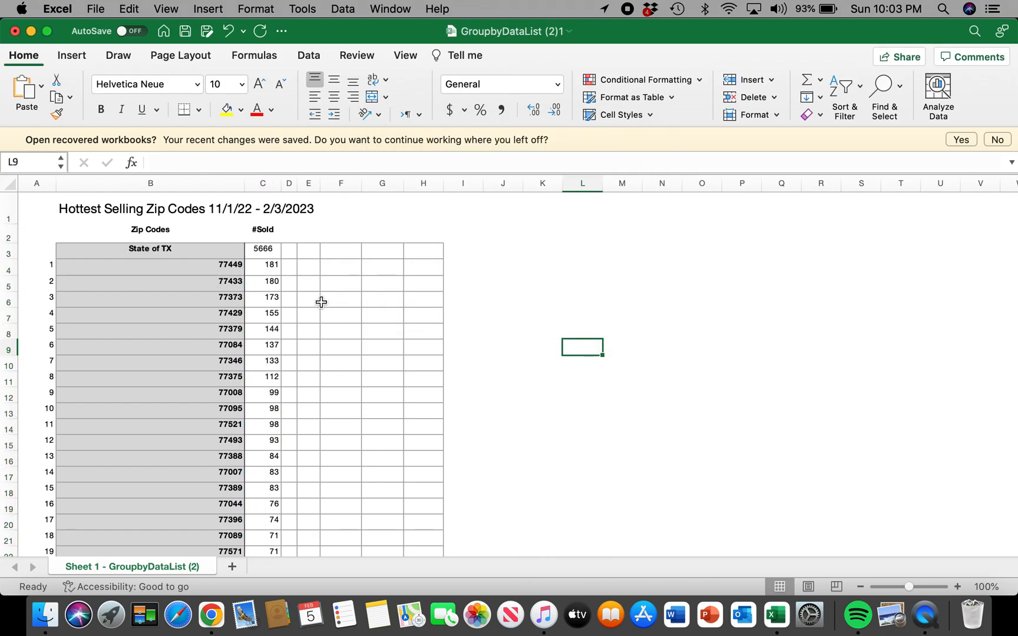
left_click(263, 271)
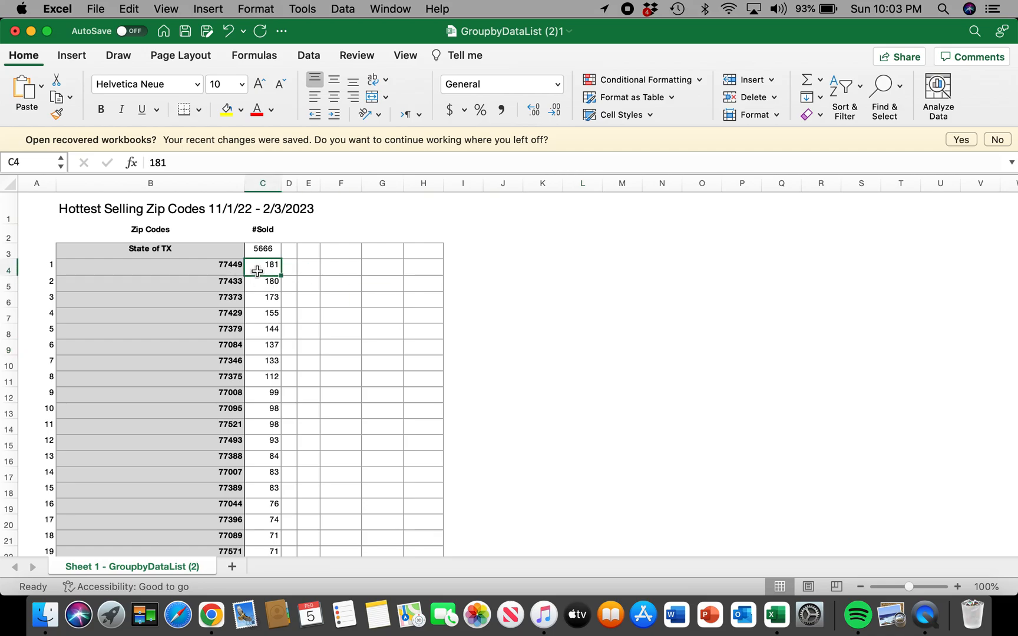
Return to Gmail, reload the inbox and check All Mail for the emailed report, and go back to the Excel workbook.
key("ctrl+Right")
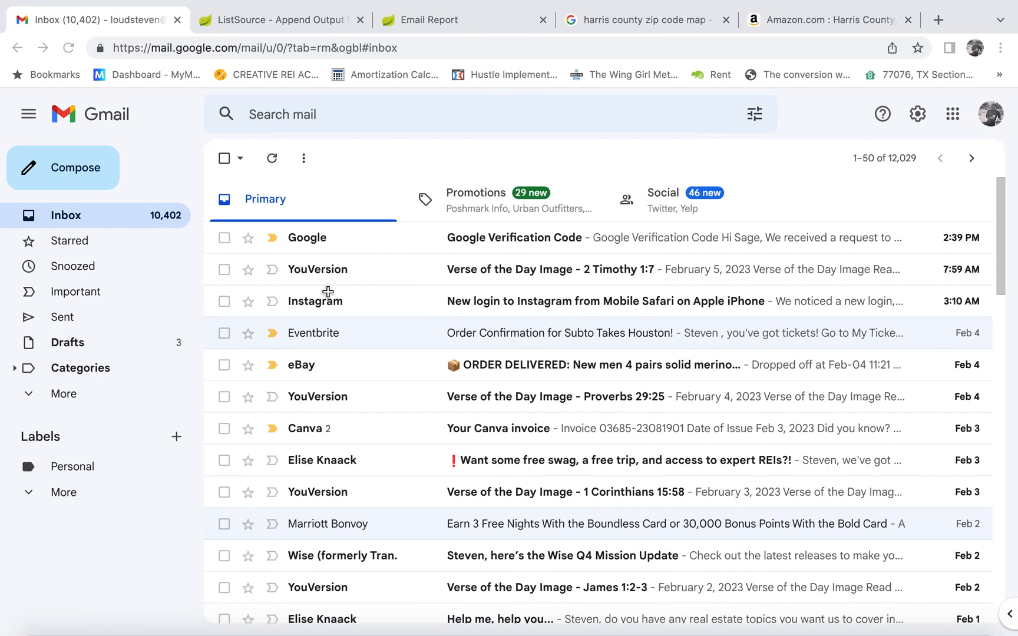
left_click(69, 48)
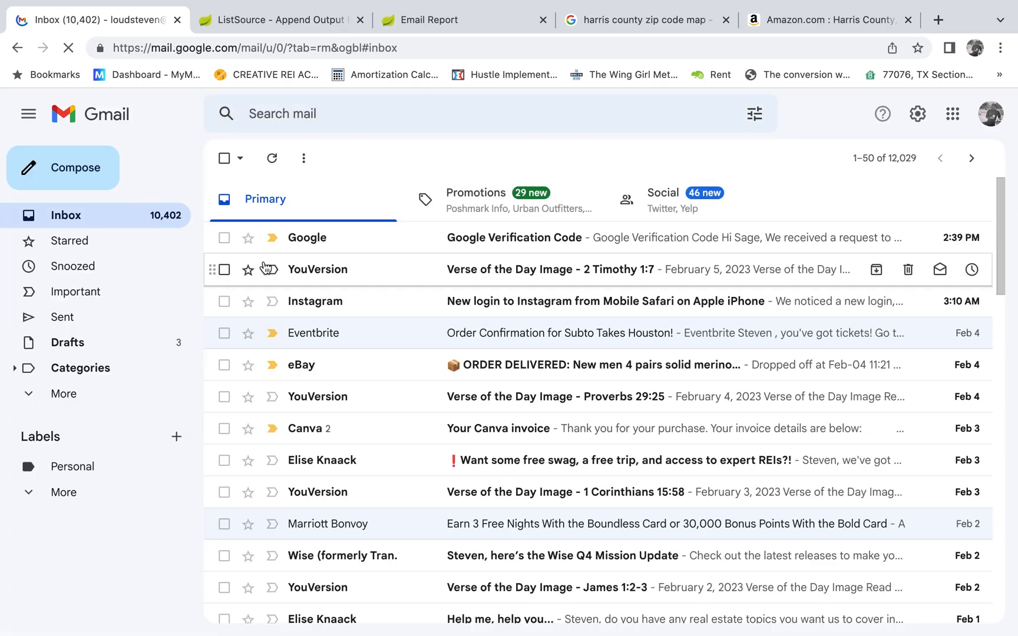
left_click(70, 399)
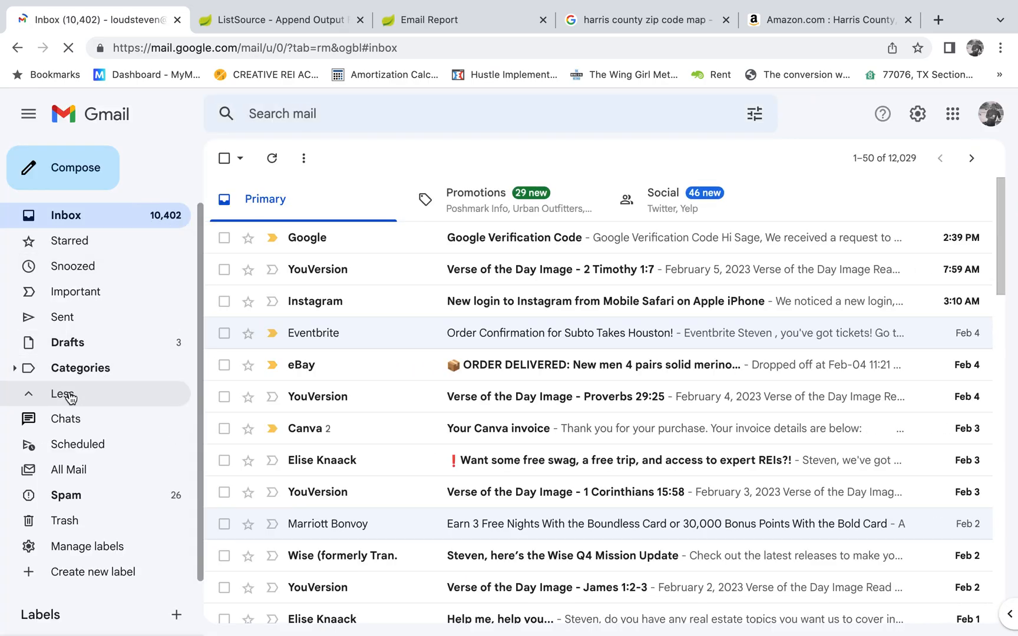
left_click(100, 477)
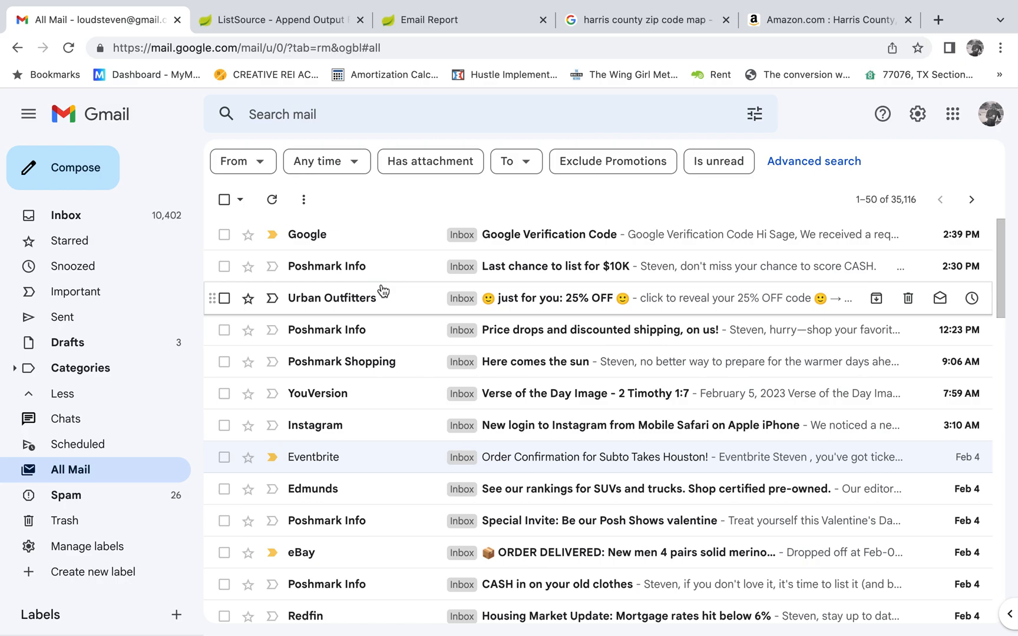
key("ctrl+Left")
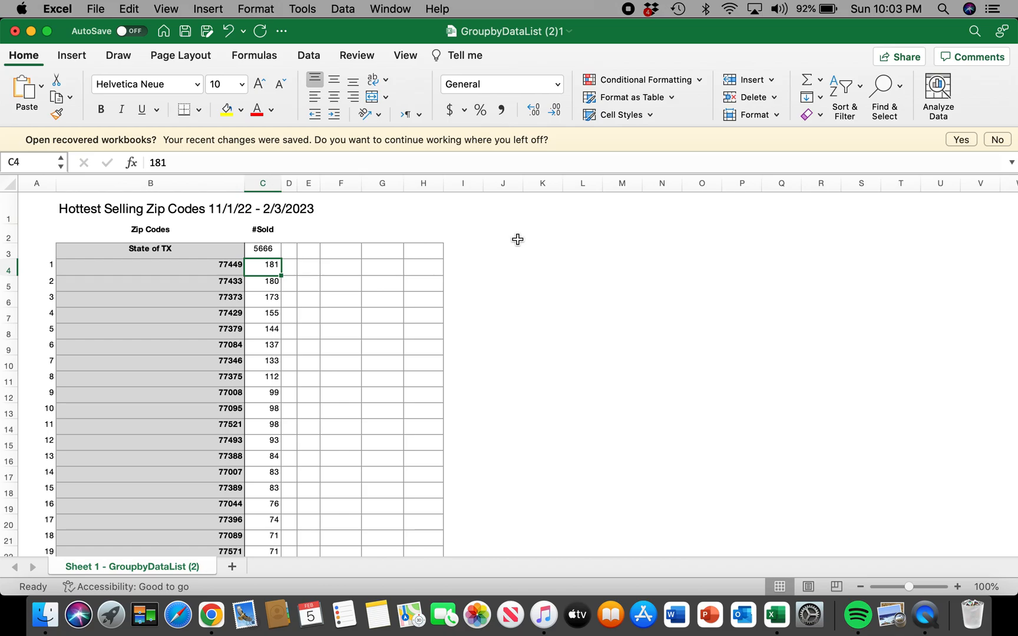
Examine the five top-ranked ZIP codes in the sorted list, selecting their cells from B4 down to B8.
scroll(514, 325, "down", 1)
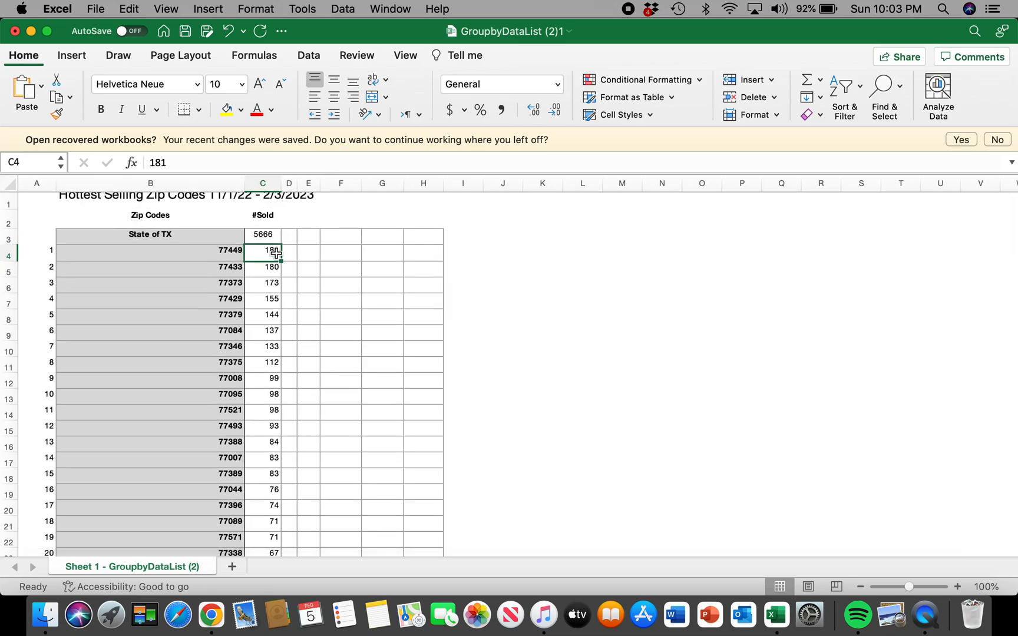
left_click(229, 257)
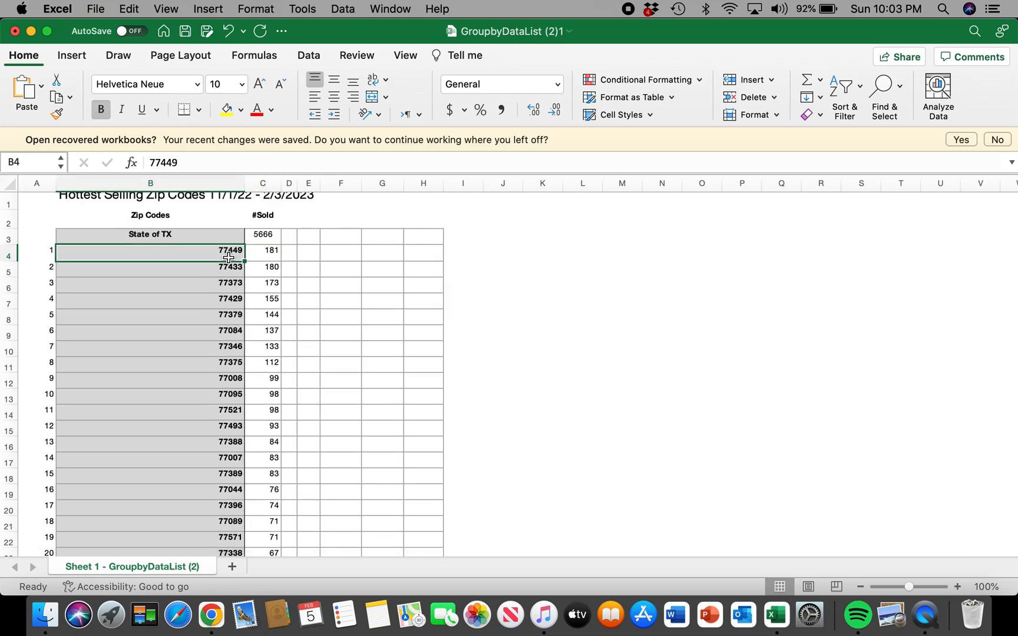
left_click(227, 280)
left_click(229, 248)
left_click(230, 272)
left_click(229, 286)
left_click(217, 252)
left_click(217, 282)
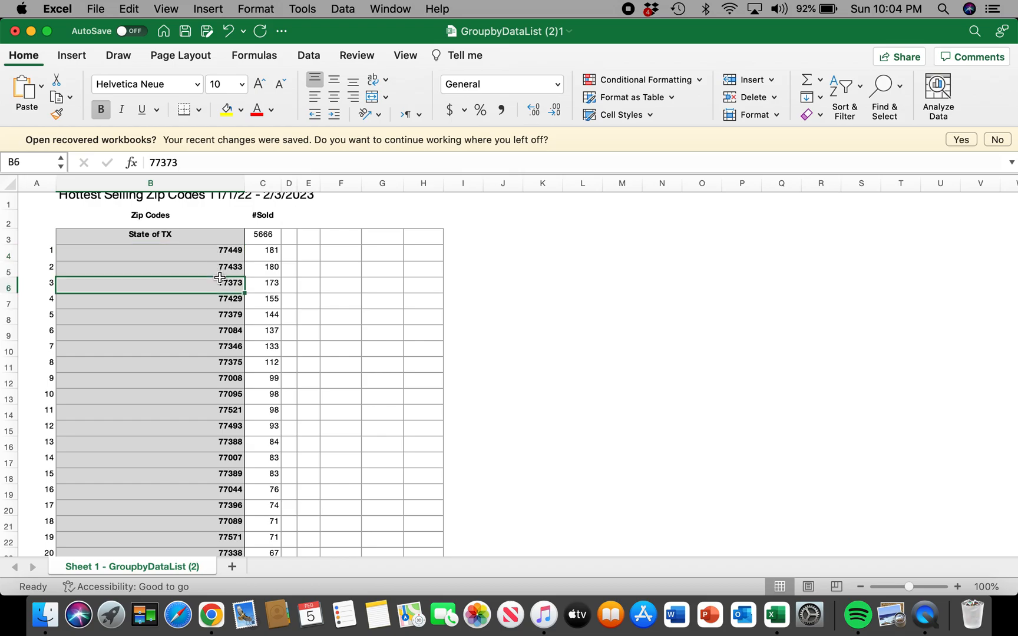
left_click(217, 272)
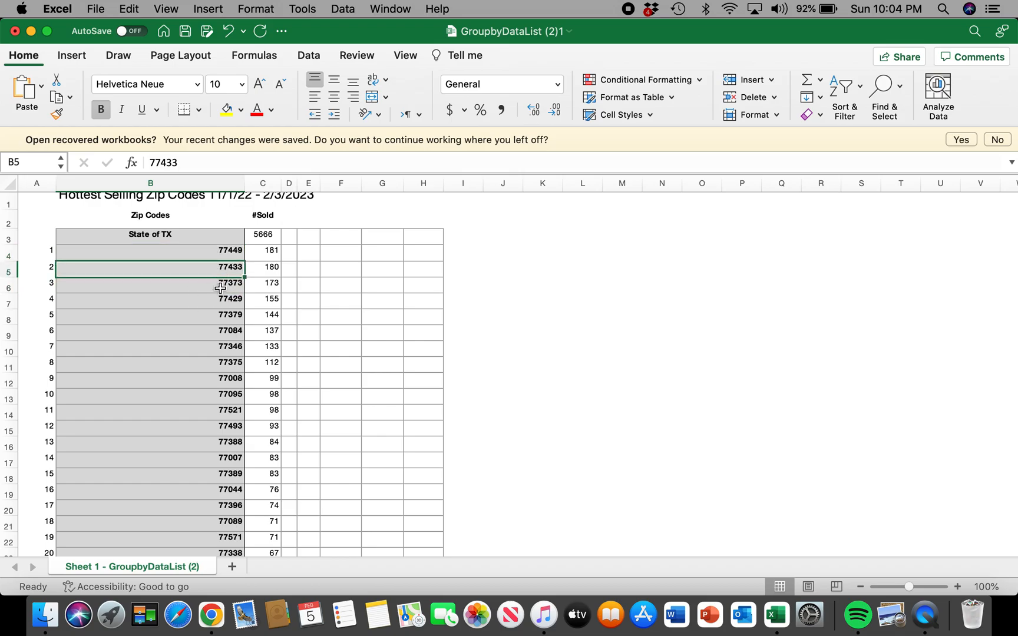
left_click(226, 285)
left_click(228, 312)
left_click(222, 300)
left_click(220, 318)
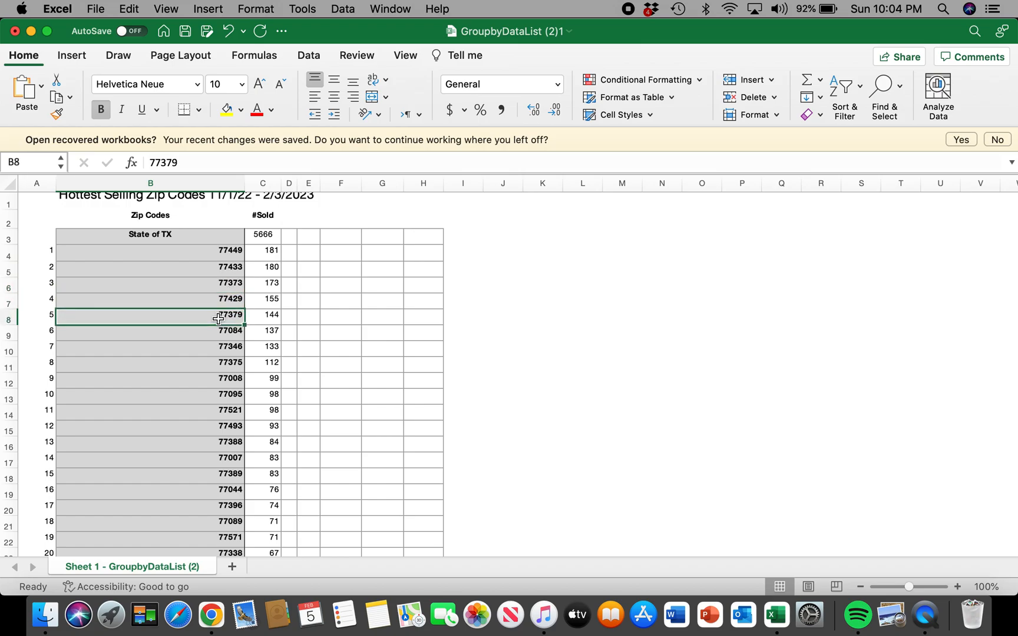
Compare the top-ranked ZIP code in B4 with its #Sold count in C4.
left_click(225, 250)
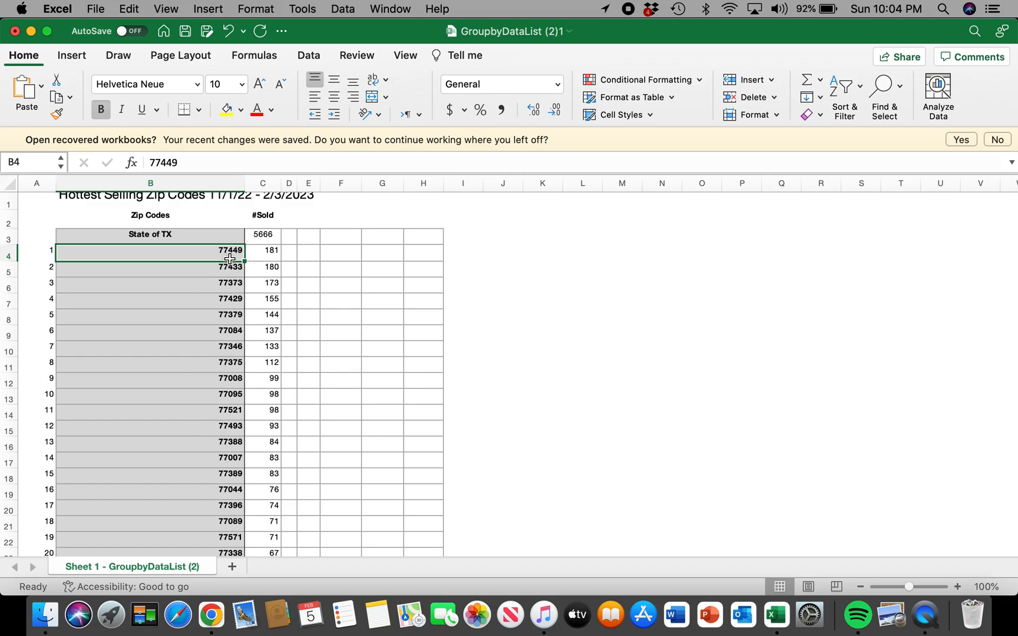
left_click(267, 252)
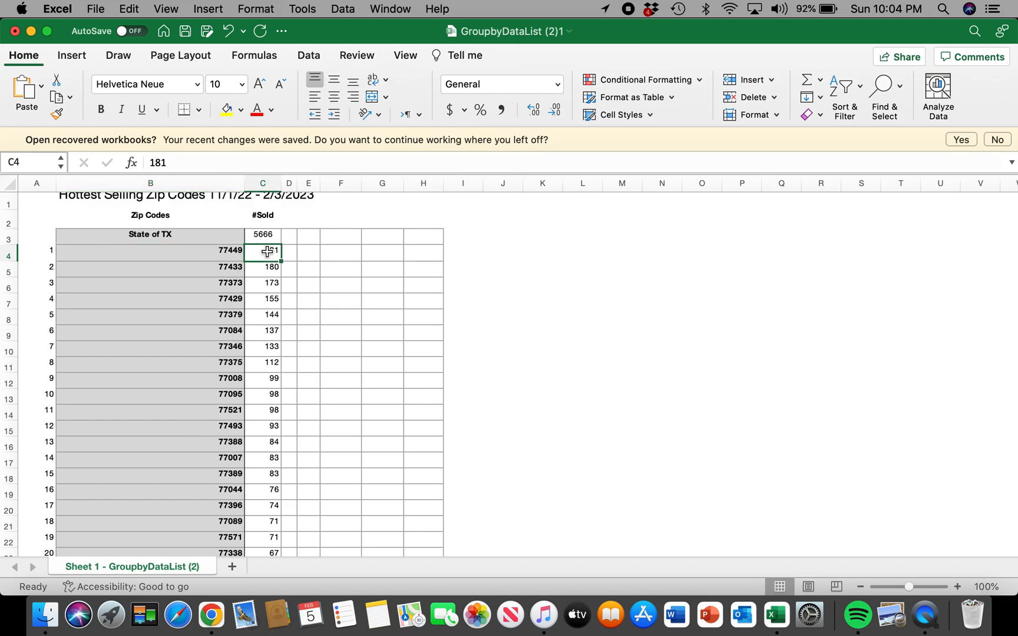
left_click(222, 259)
left_click(259, 252)
left_click(220, 254)
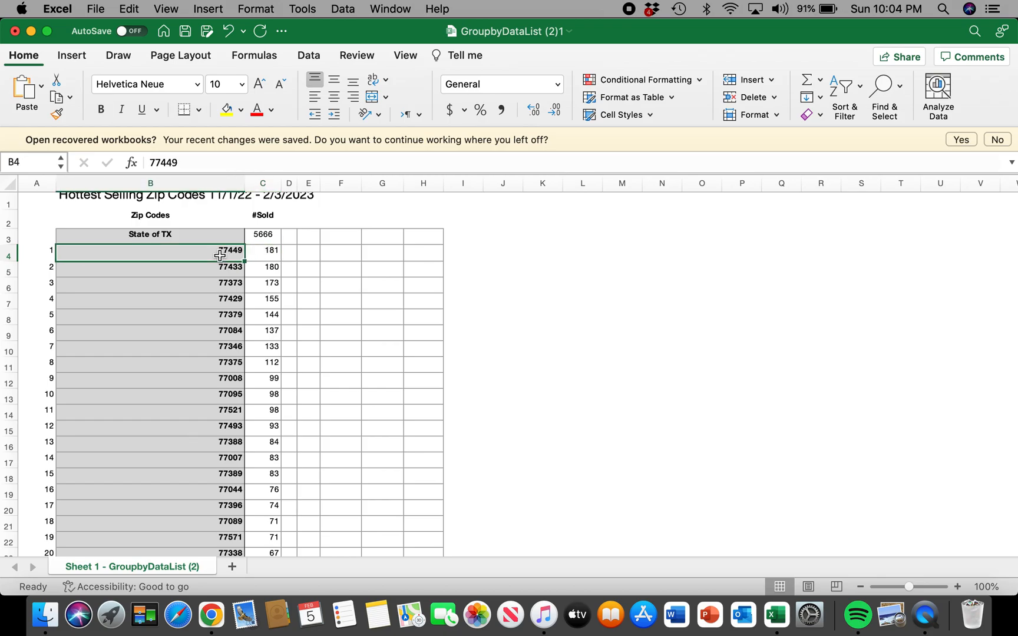
left_click(266, 252)
left_click(209, 252)
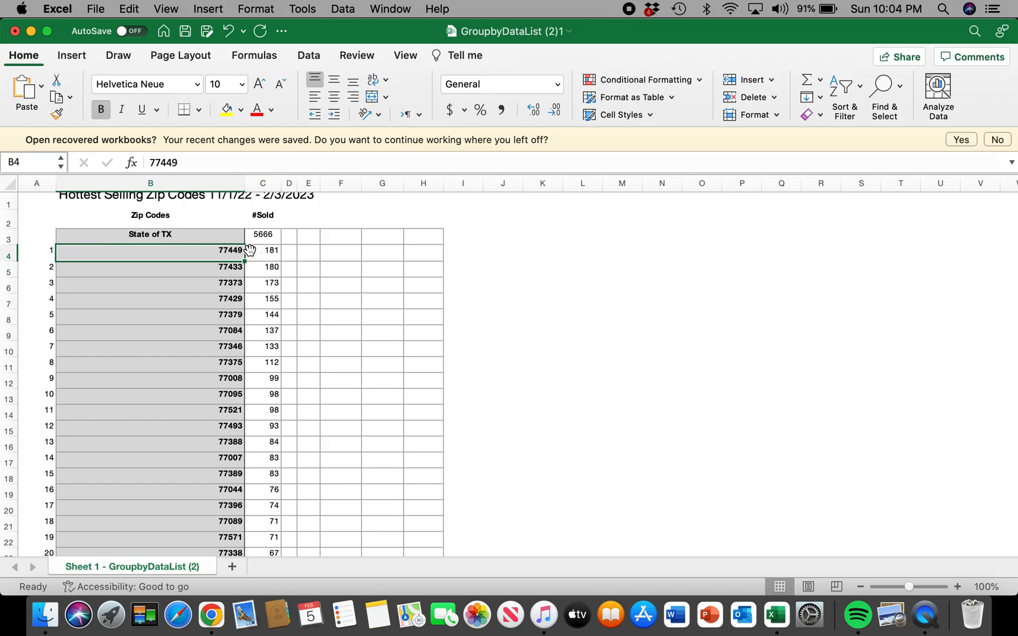
left_click(268, 254)
left_click(219, 257)
left_click(262, 258)
left_click(221, 255)
left_click(265, 252)
Review several of the eight top-ranked ZIP codes, ending on the eighth in B11.
left_click(206, 255)
left_click(219, 268)
left_click(217, 282)
left_click(217, 298)
left_click(219, 337)
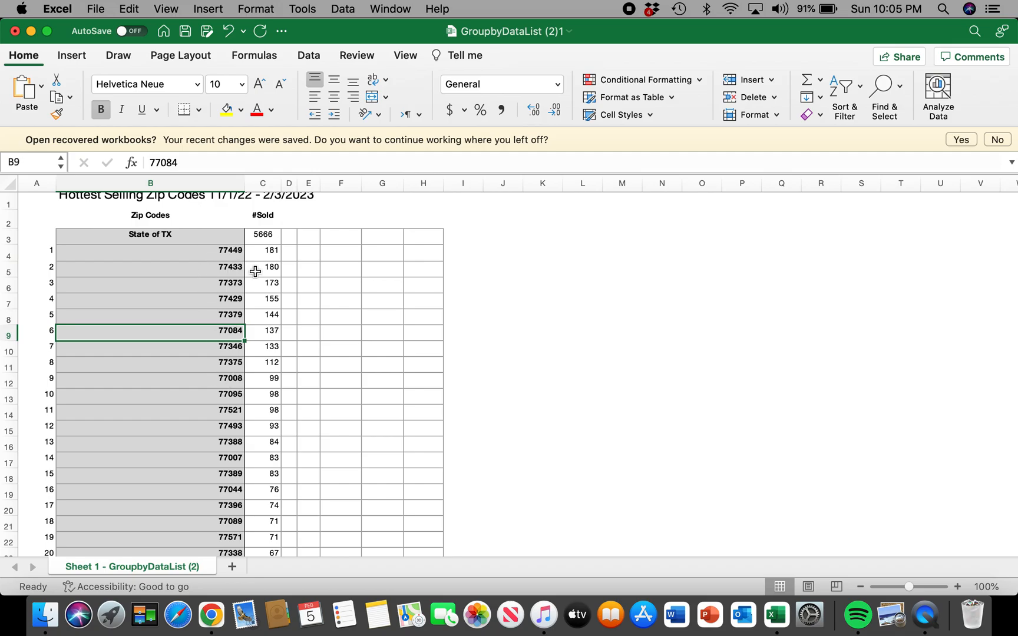
left_click(224, 257)
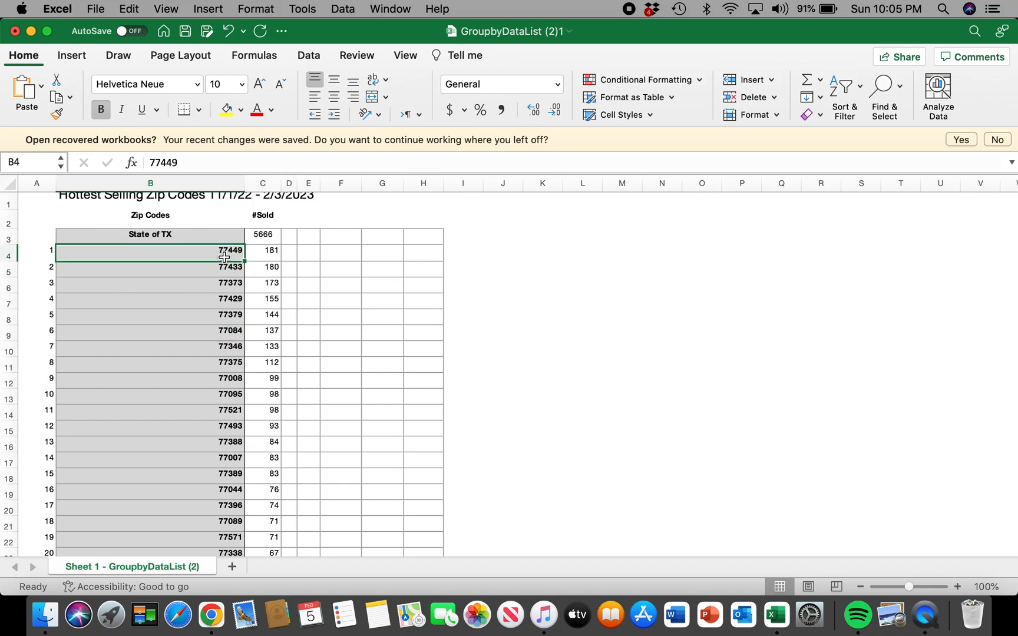
left_click(224, 284)
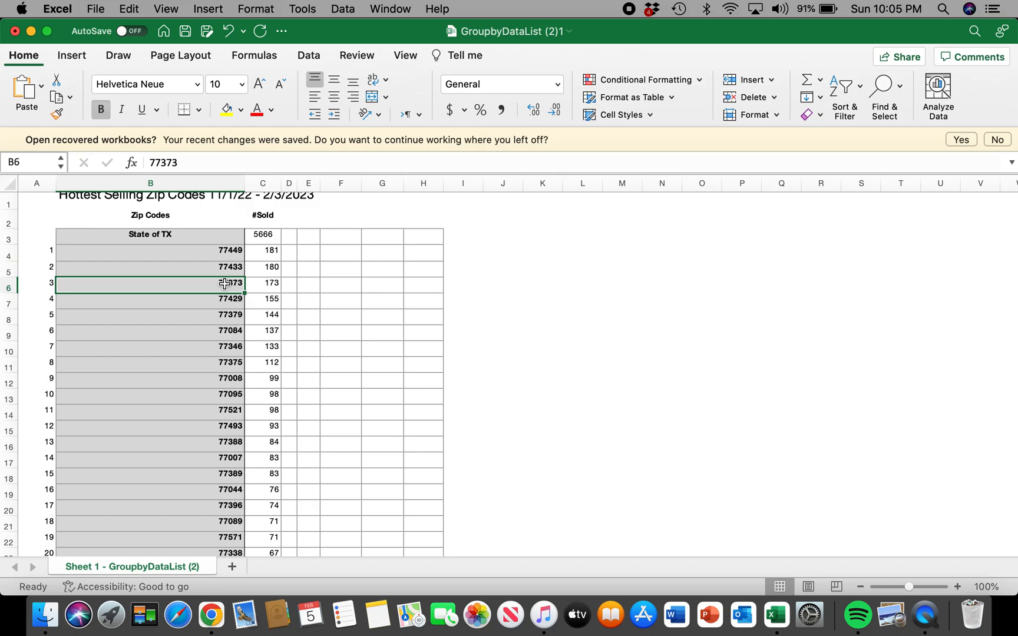
left_click(205, 366)
scroll(187, 288, "up", 1)
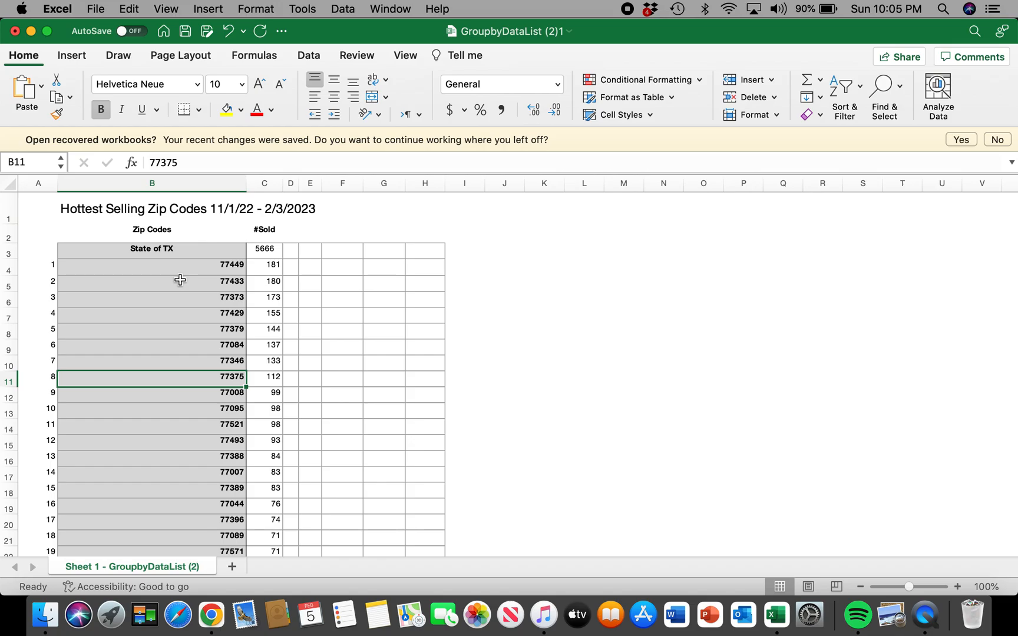
Go through the ten hottest-selling ZIP codes in rank order, from B4 down to B13.
left_click(200, 265)
left_click(235, 288)
left_click(234, 298)
left_click(228, 316)
left_click(223, 332)
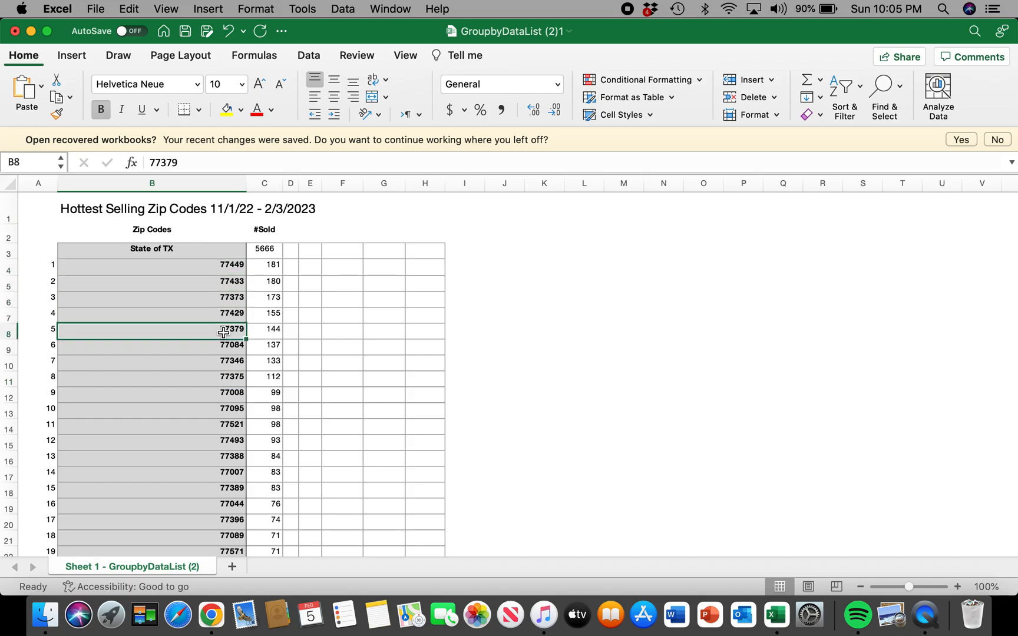
left_click(222, 348)
left_click(224, 363)
left_click(226, 381)
left_click(227, 393)
left_click(225, 411)
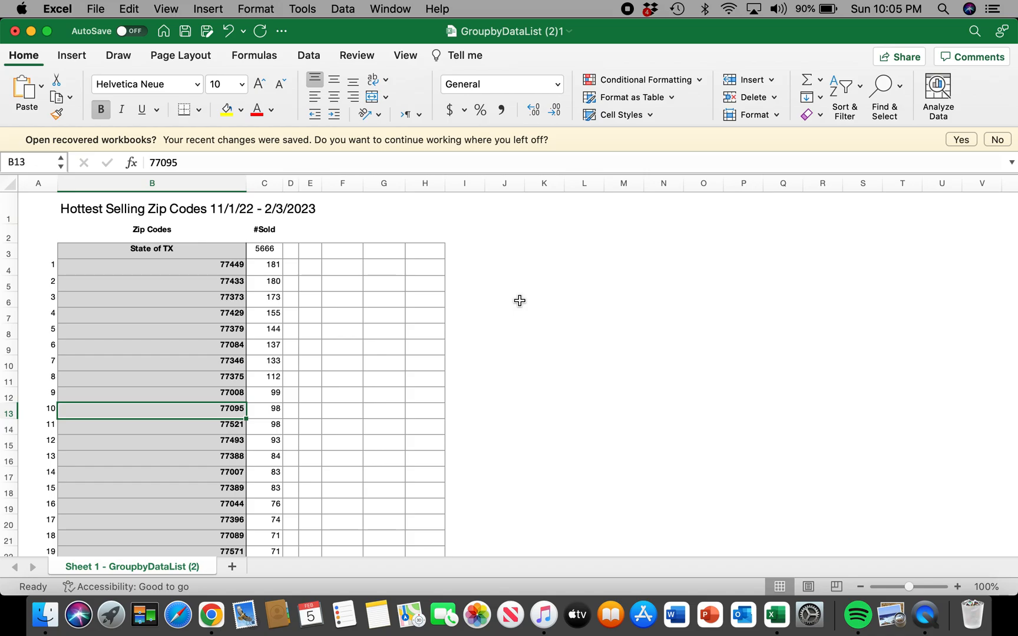
scroll(520, 300, "down", 3)
scroll(519, 301, "up", 3)
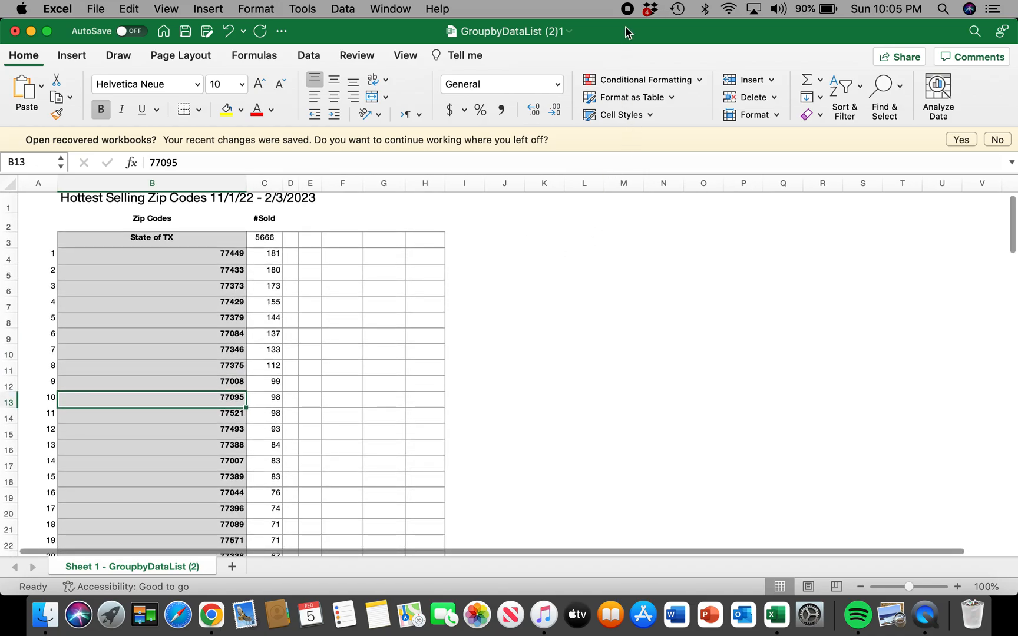